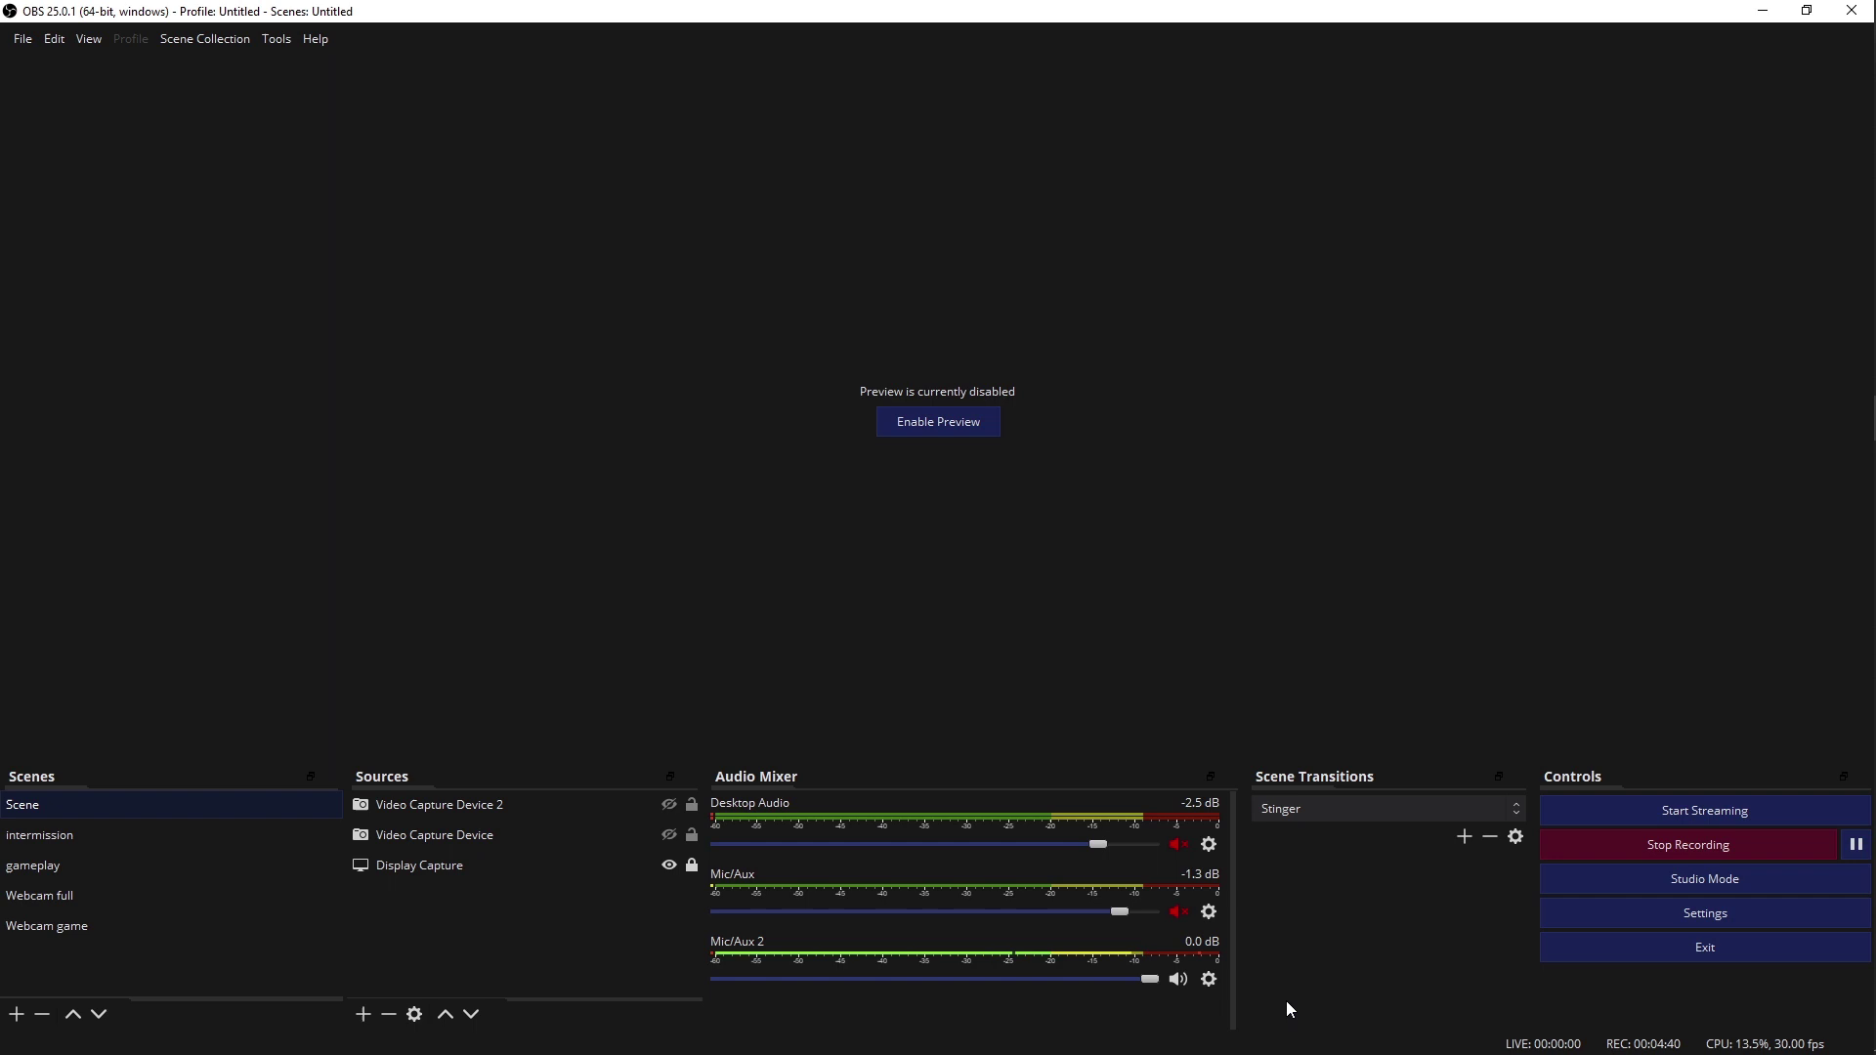
Step: Review the OBS audio device settings and the Mic/Aux 2 advanced audio properties
click(1607, 917)
click(525, 370)
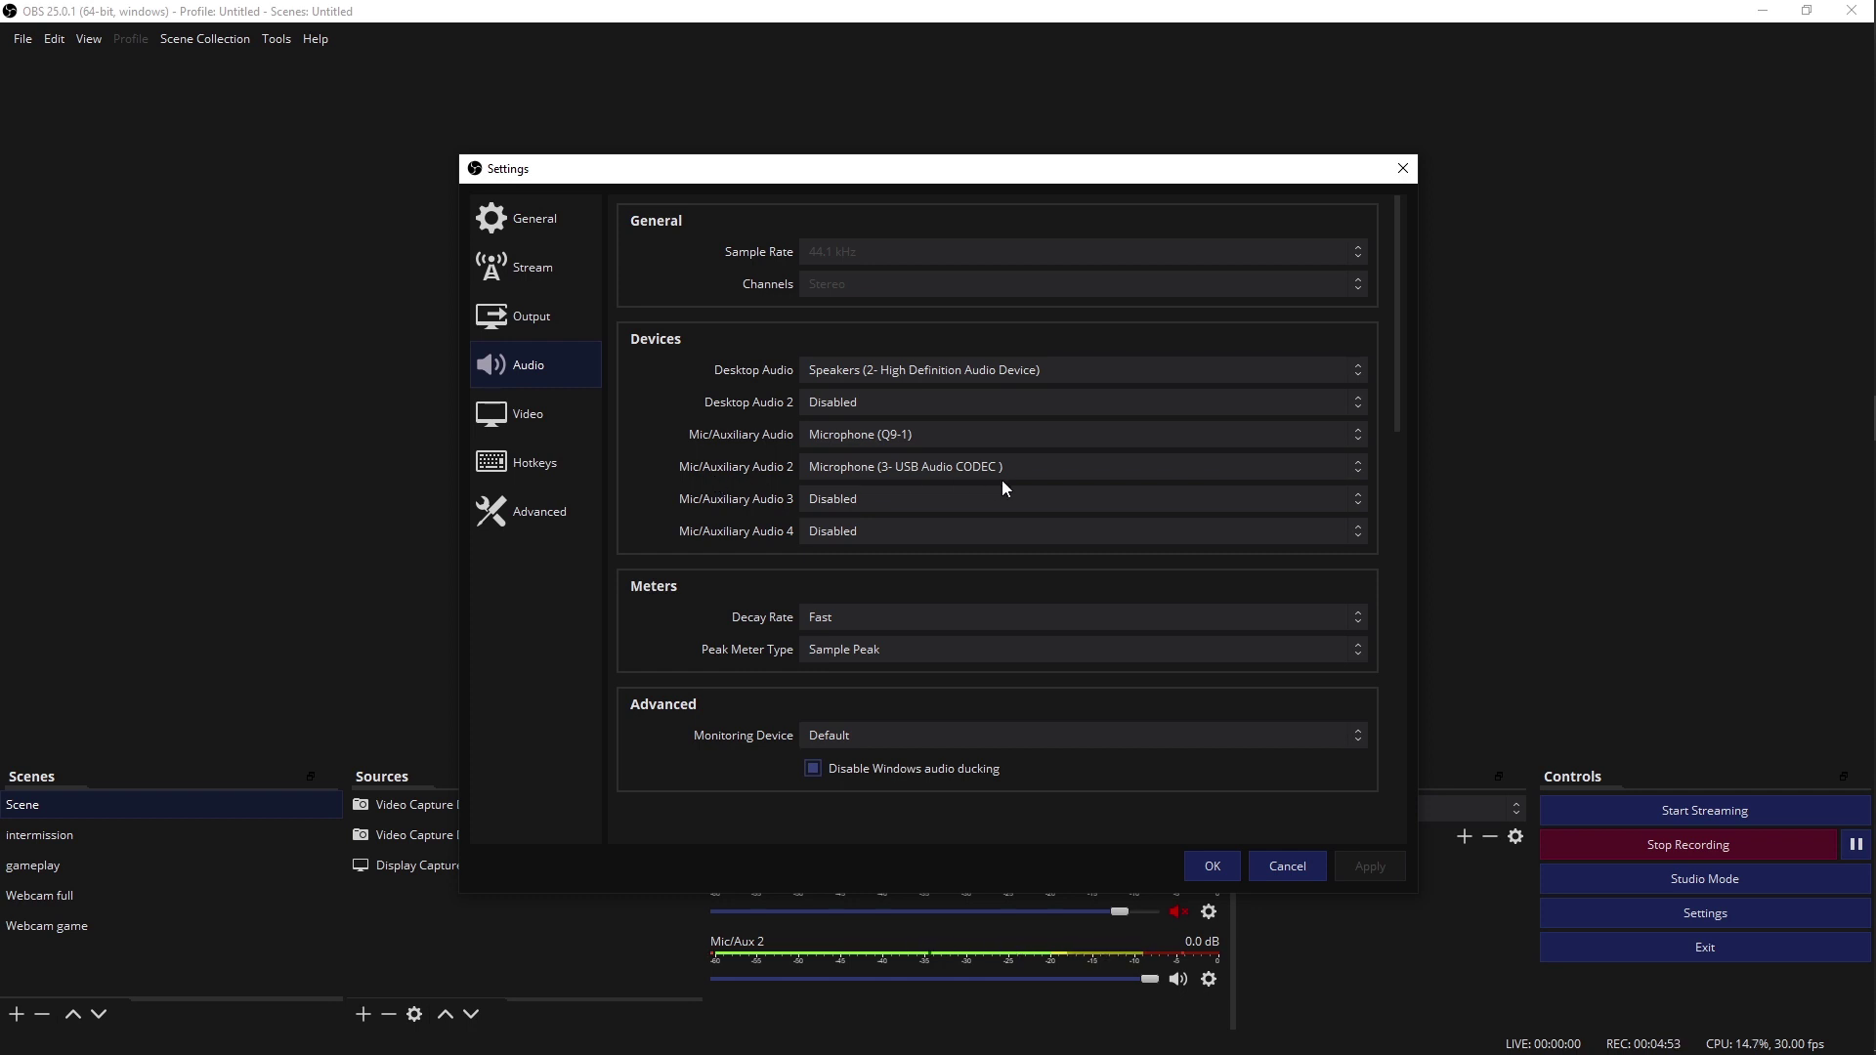
click(1212, 865)
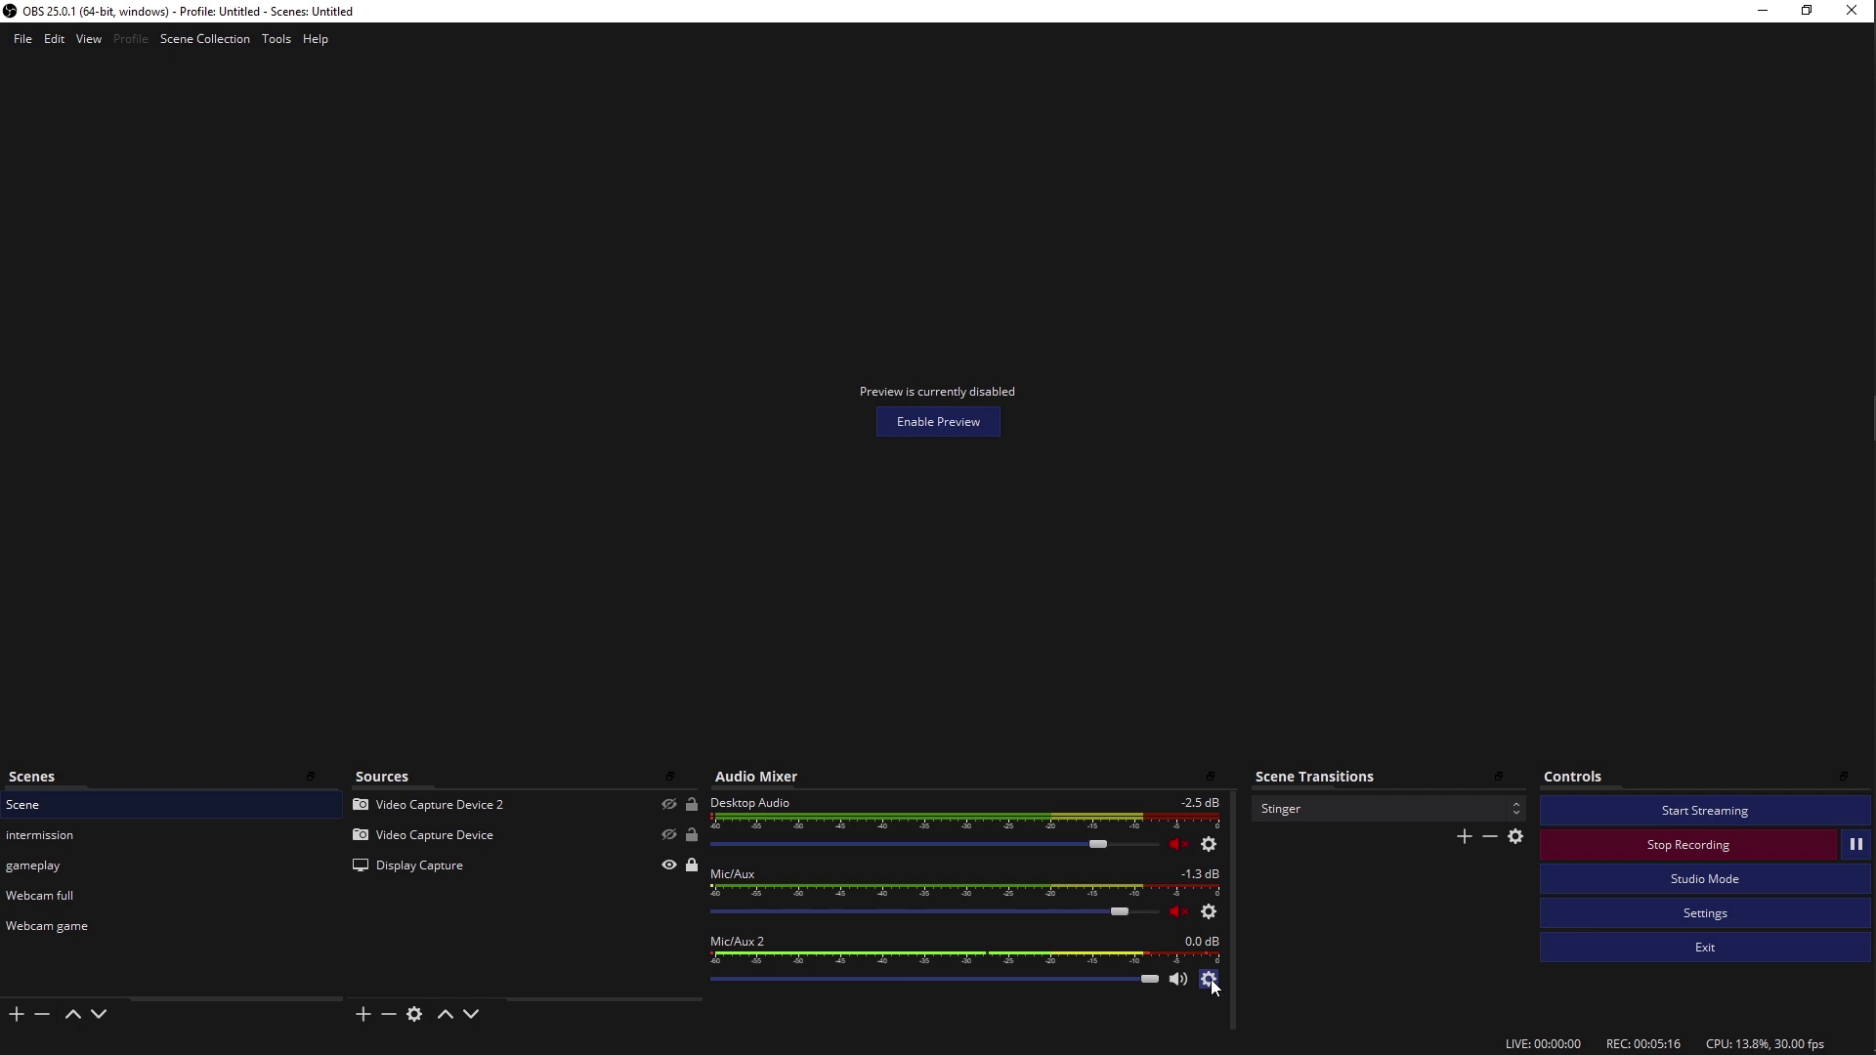
click(1209, 981)
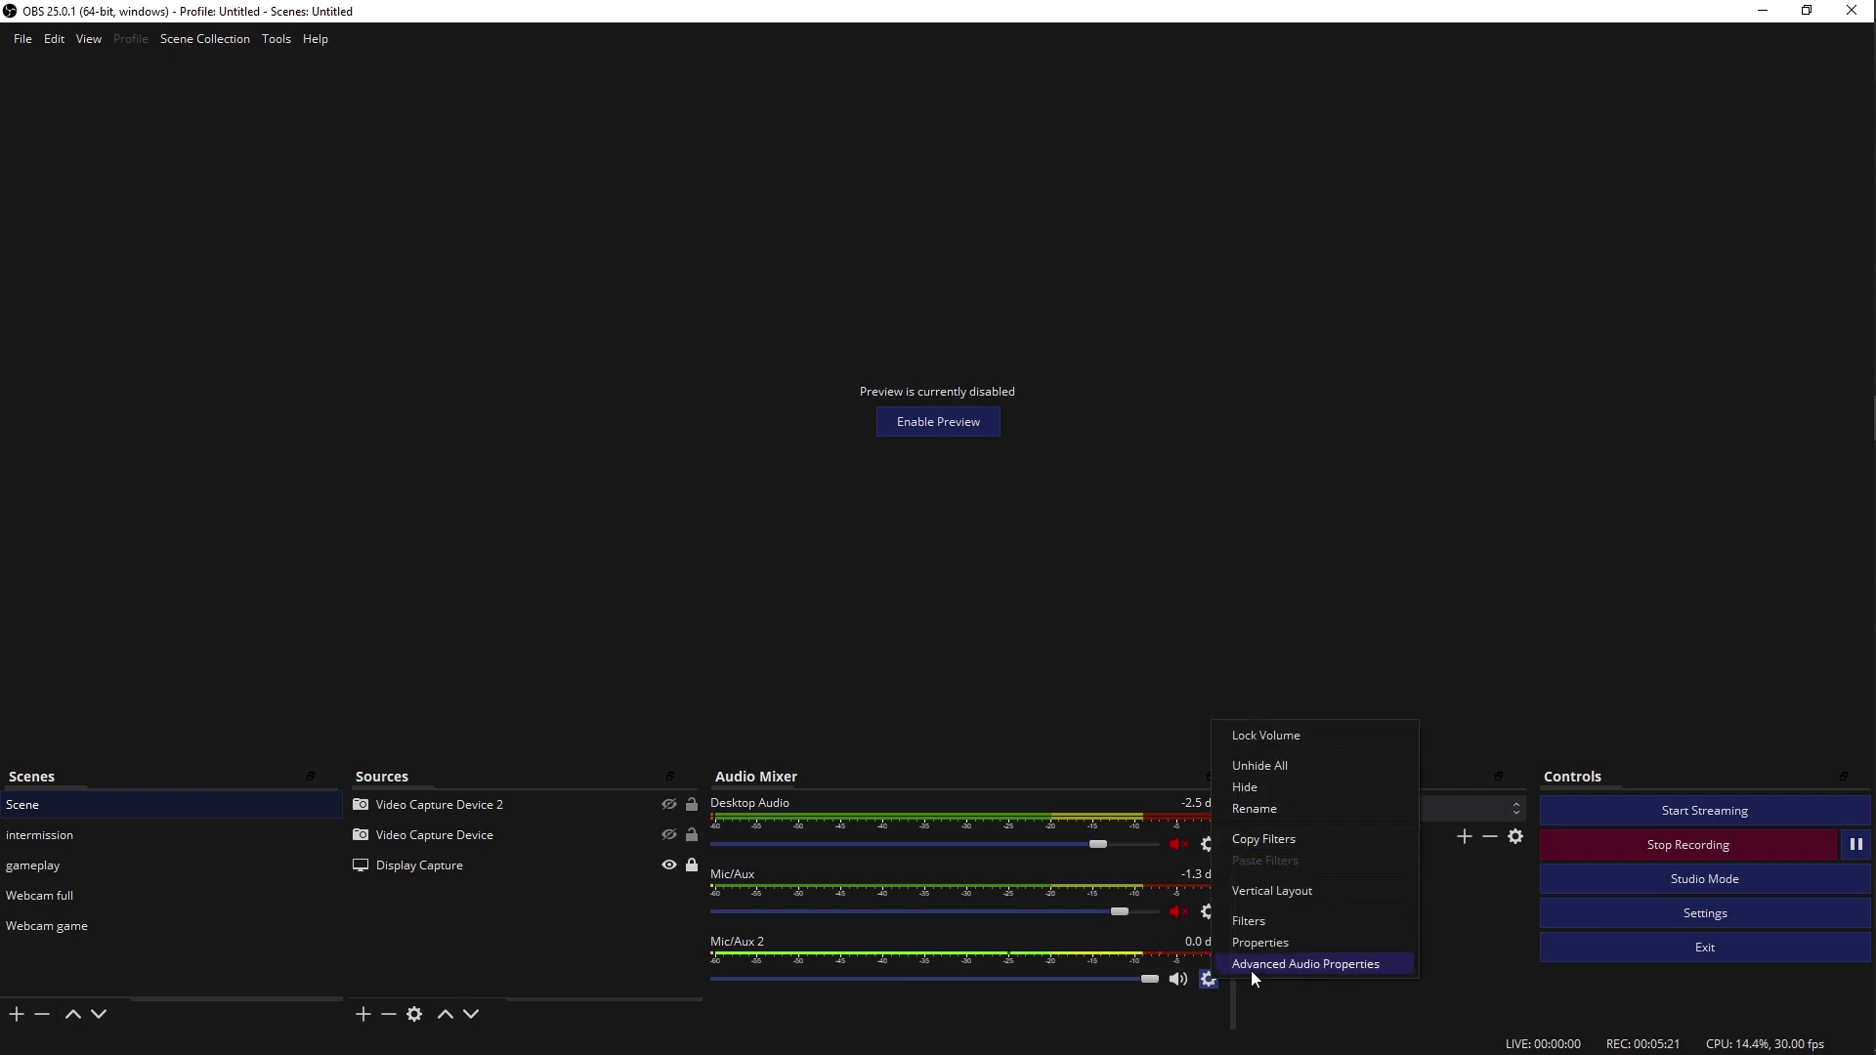
click(1256, 968)
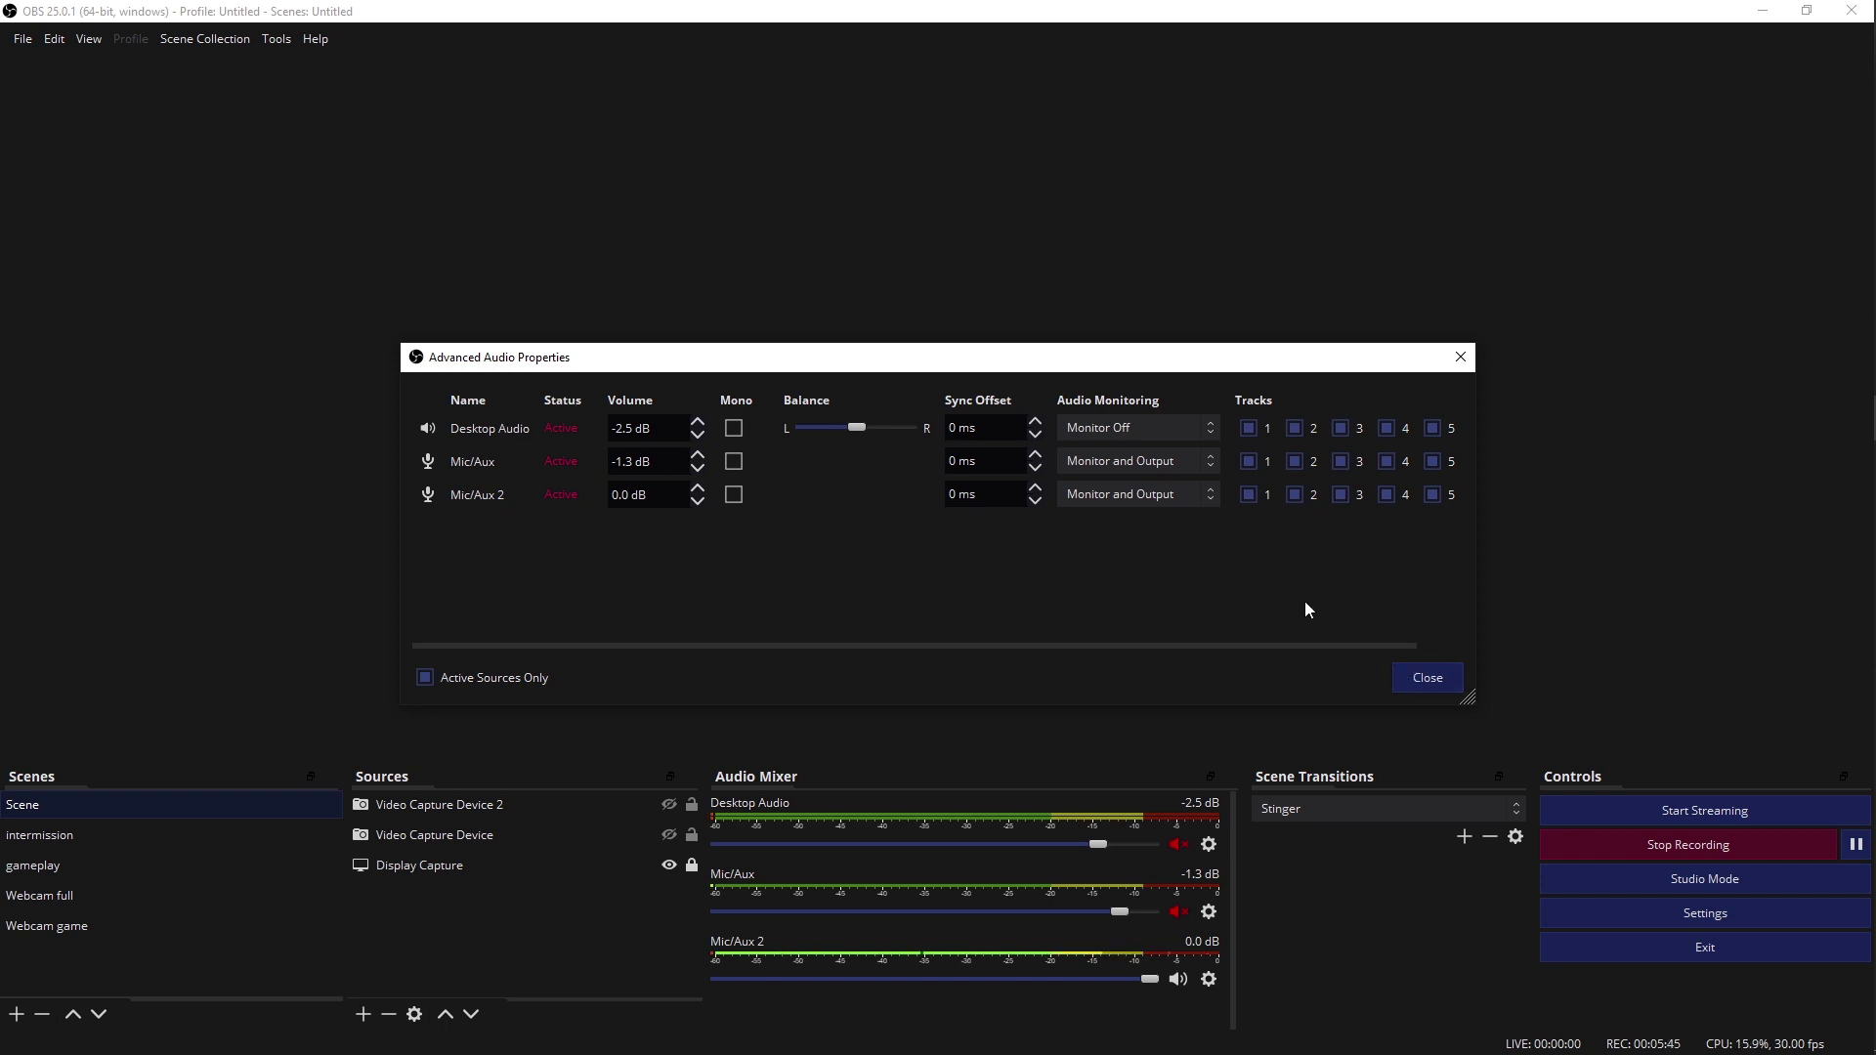
click(1437, 686)
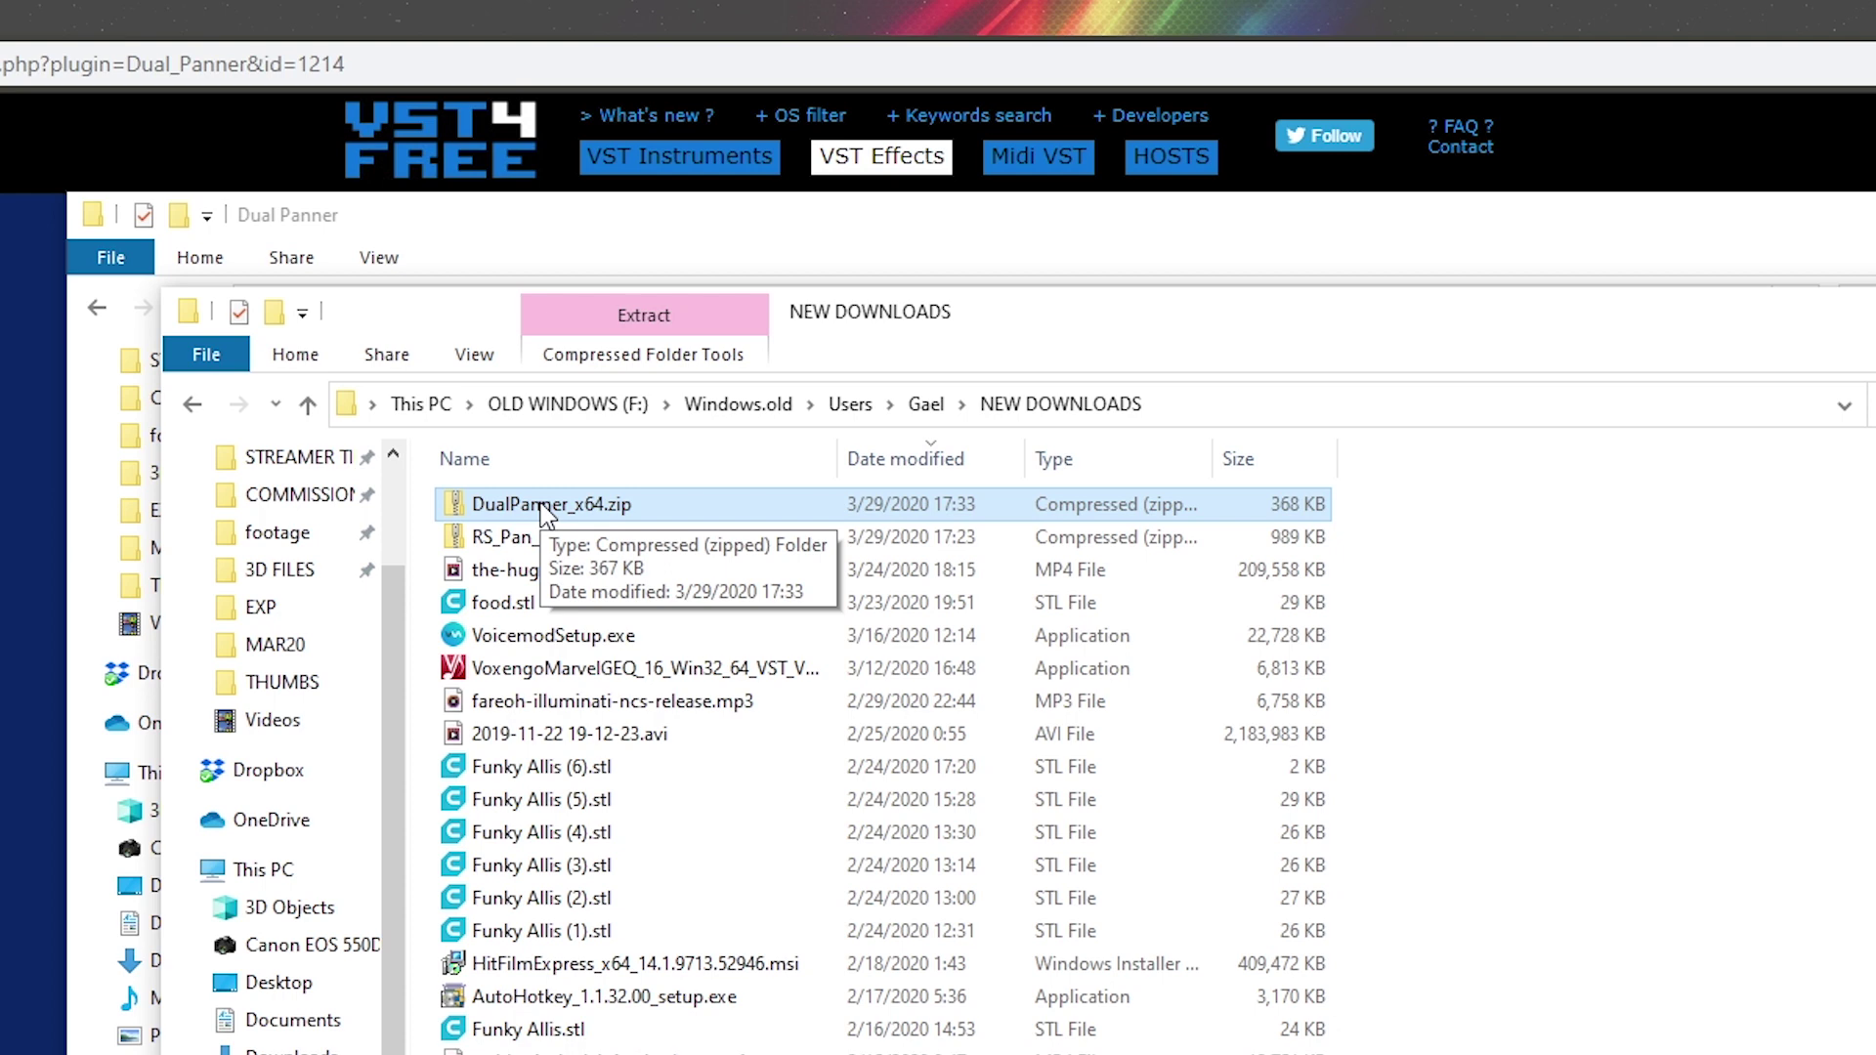
Step: Open DualPanner_x64.zip, select both files, and browse to Common Files\VST2\Dual Panner
double_click(545, 506)
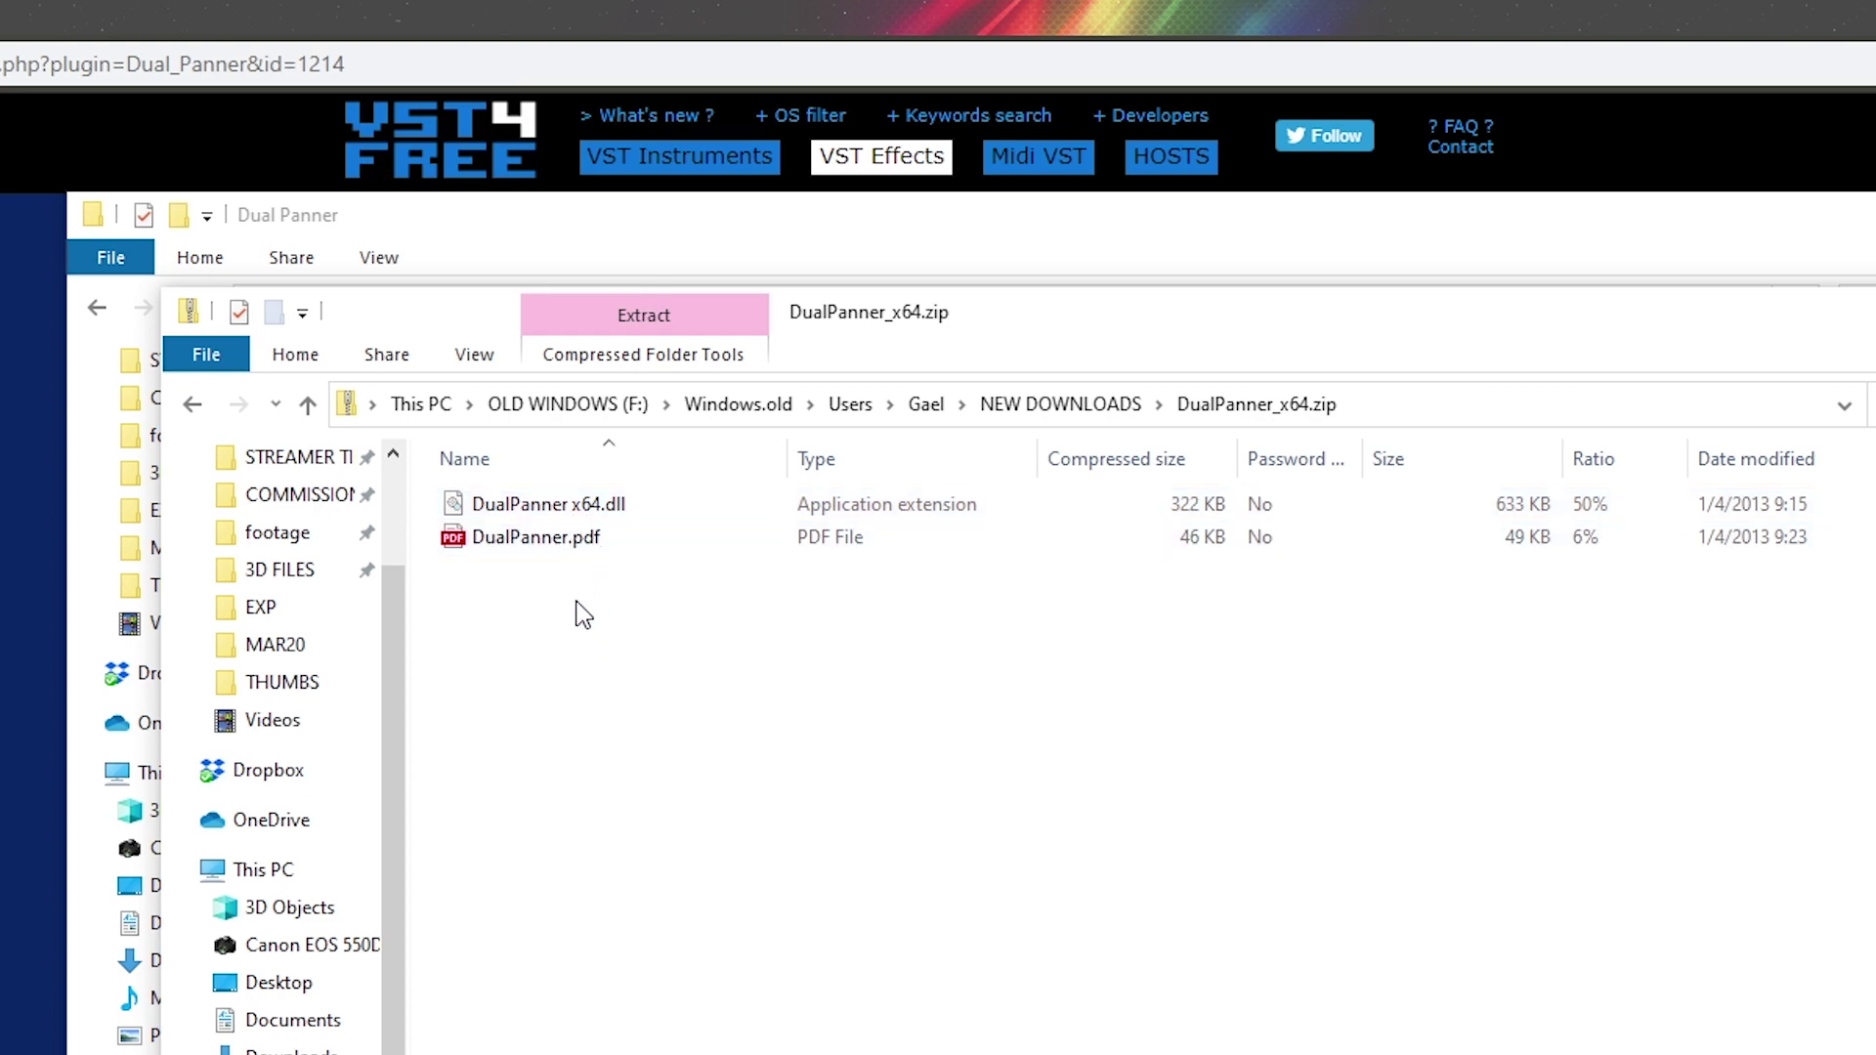
drag(582, 606, 664, 262)
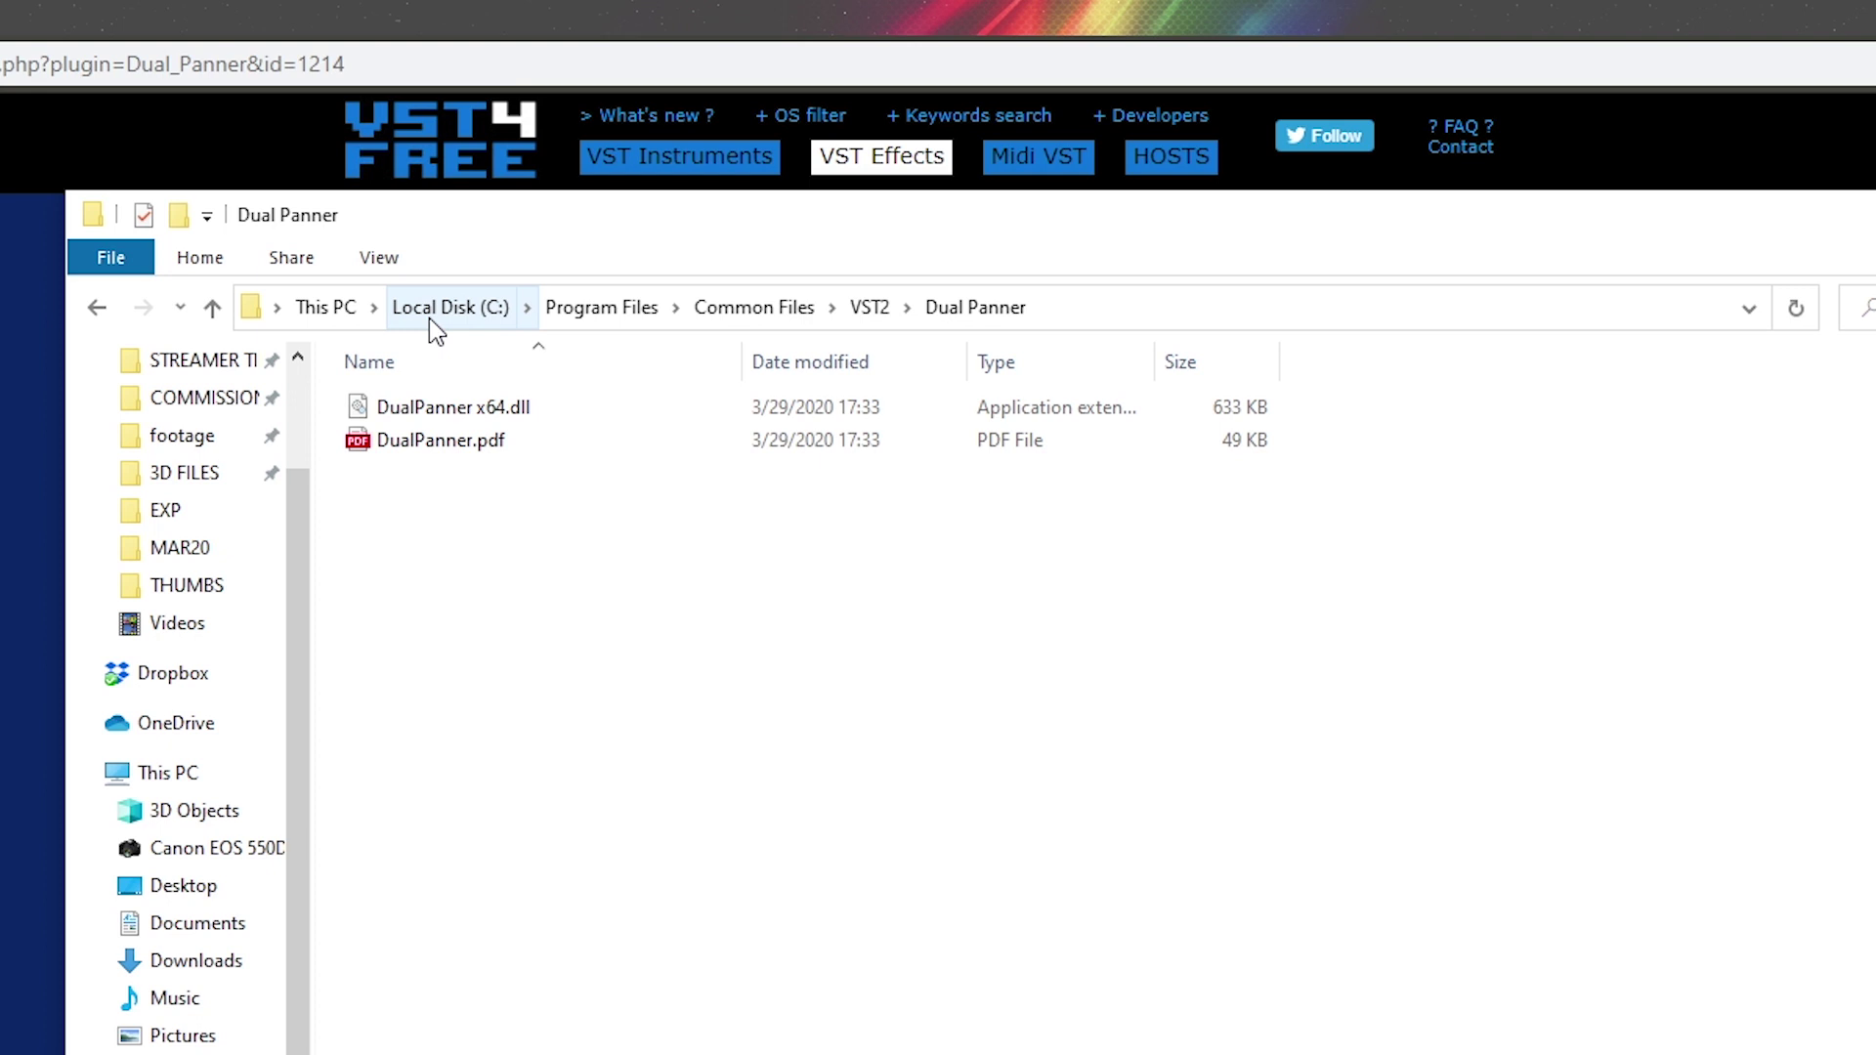
click(771, 309)
mouse_move(427, 684)
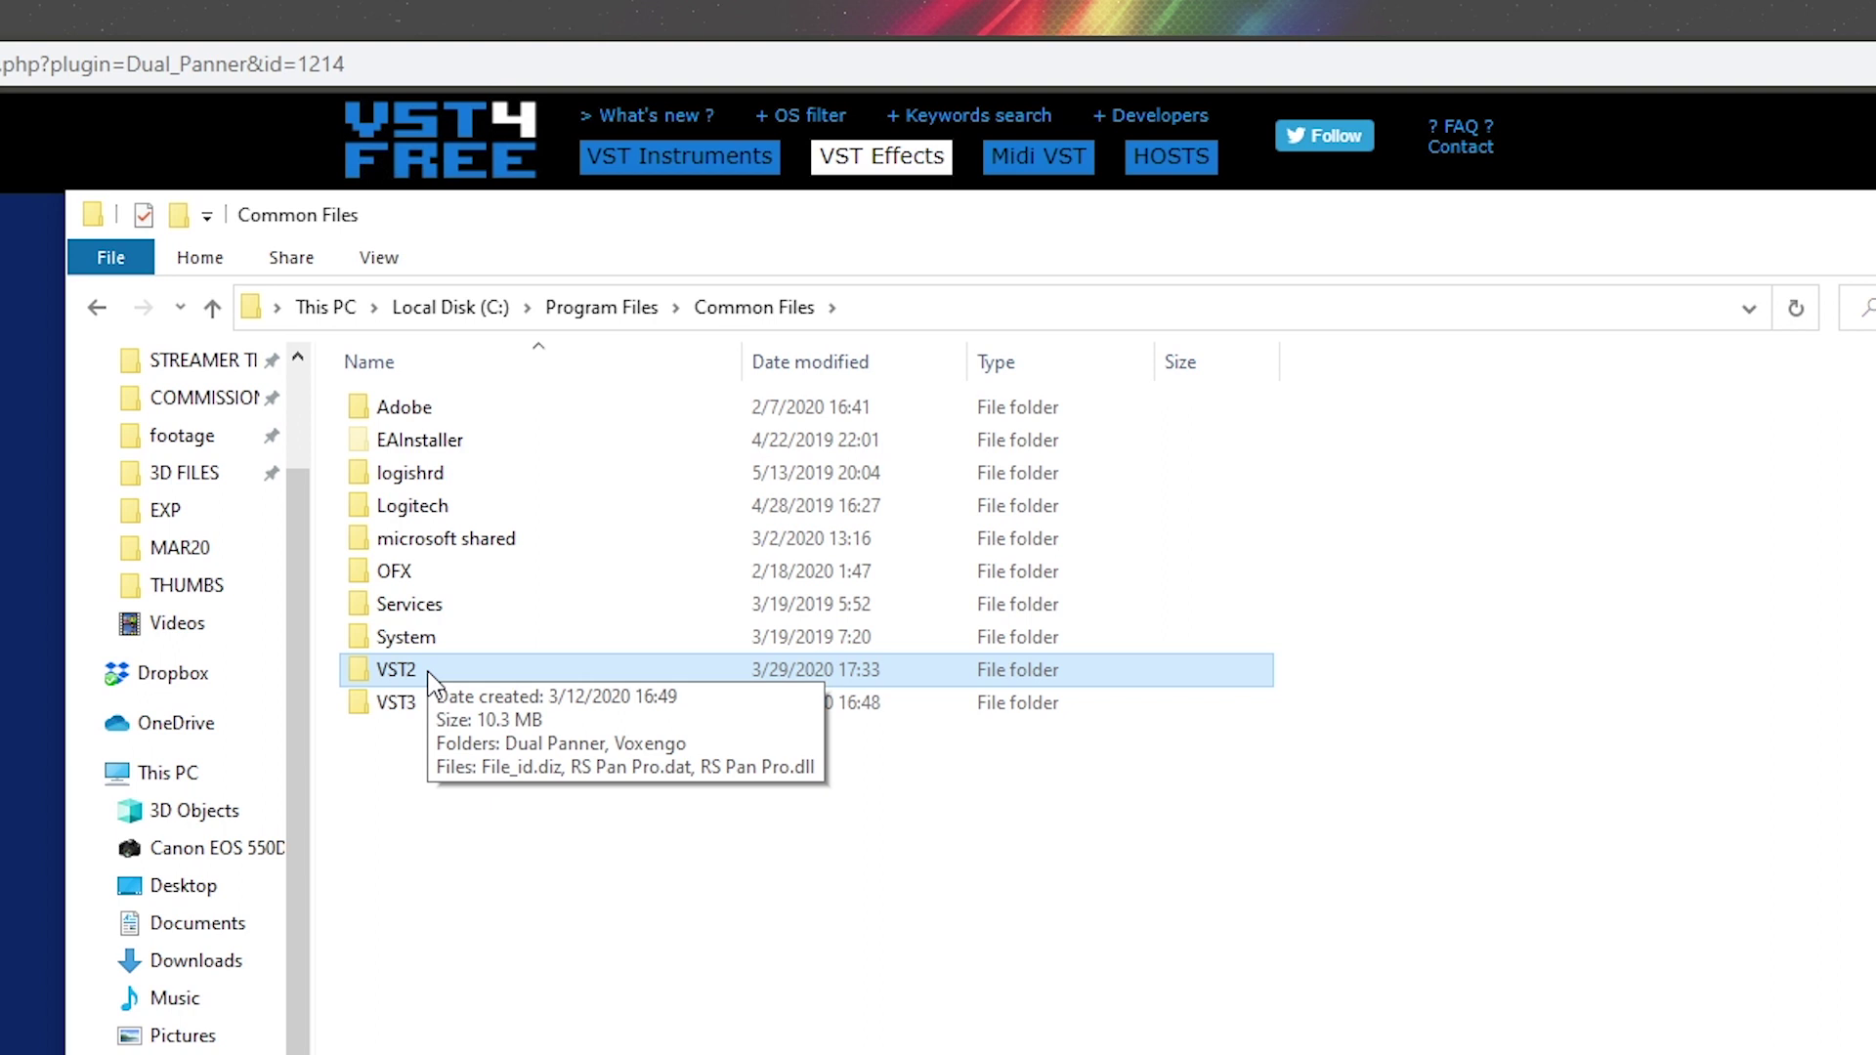
double_click(429, 674)
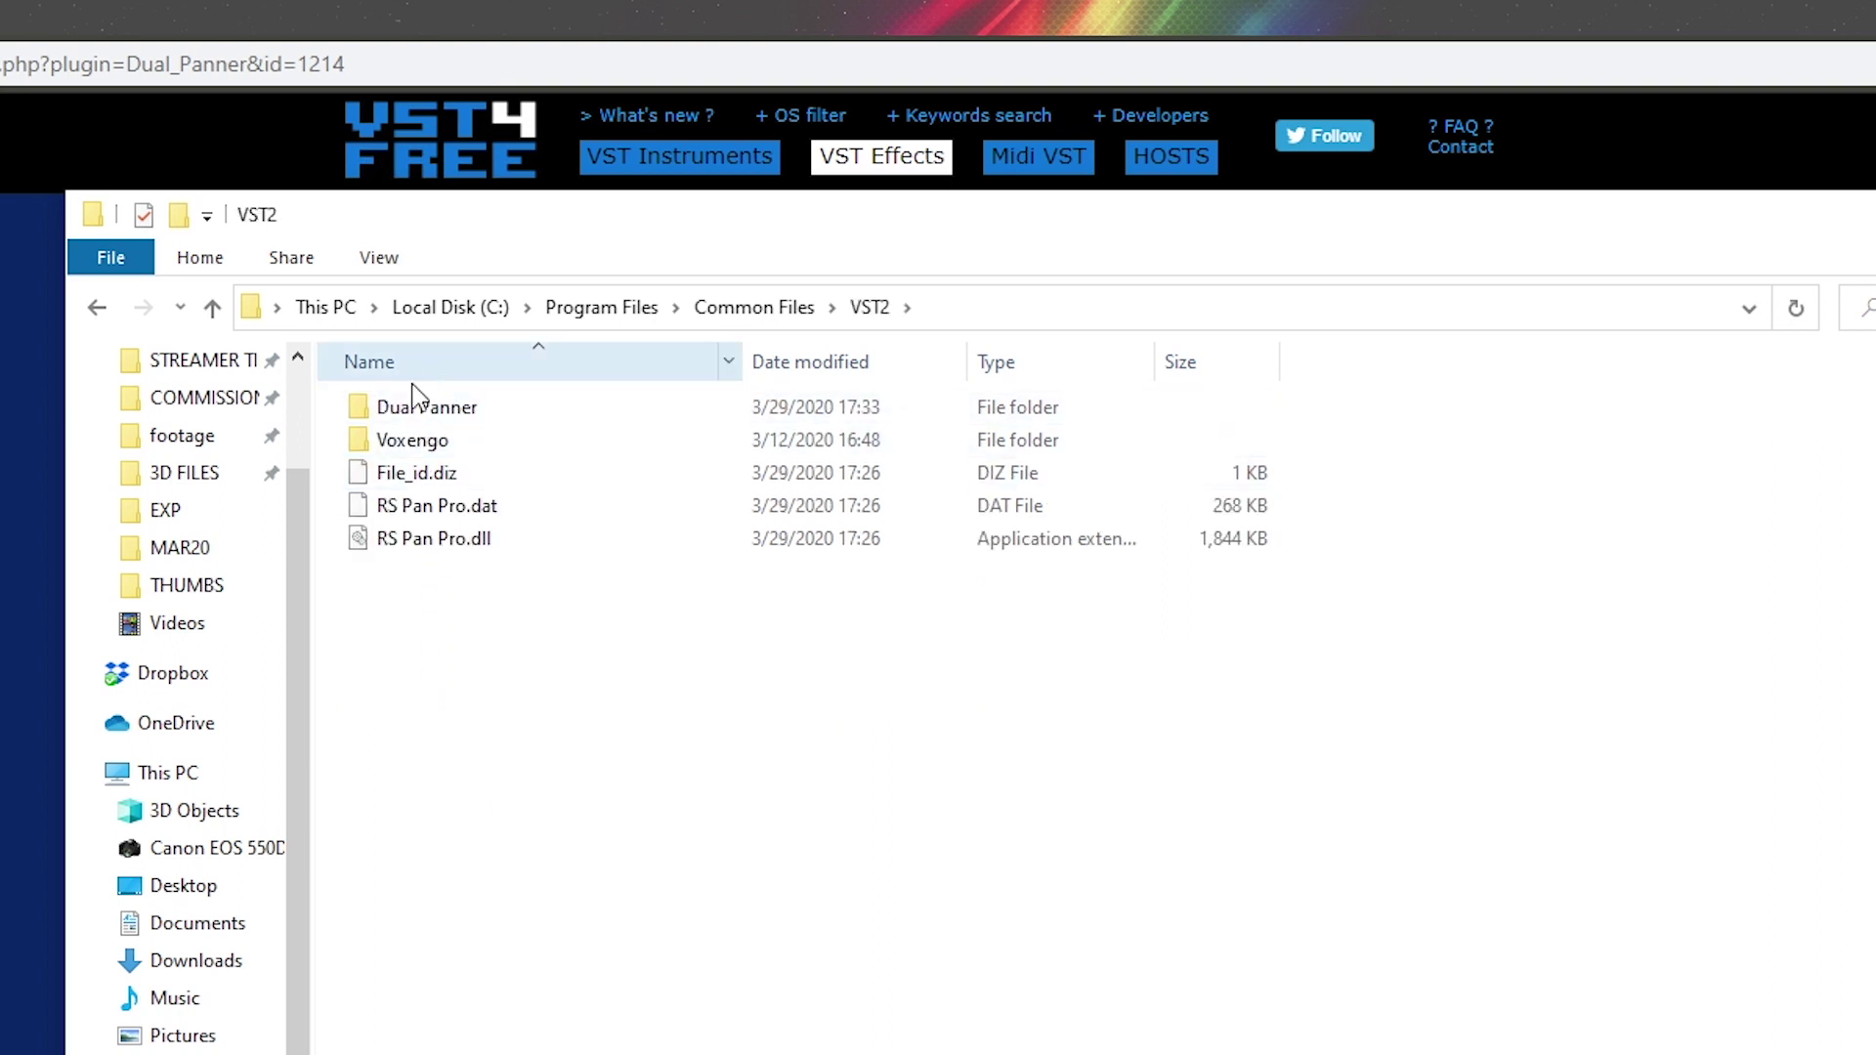
double_click(453, 415)
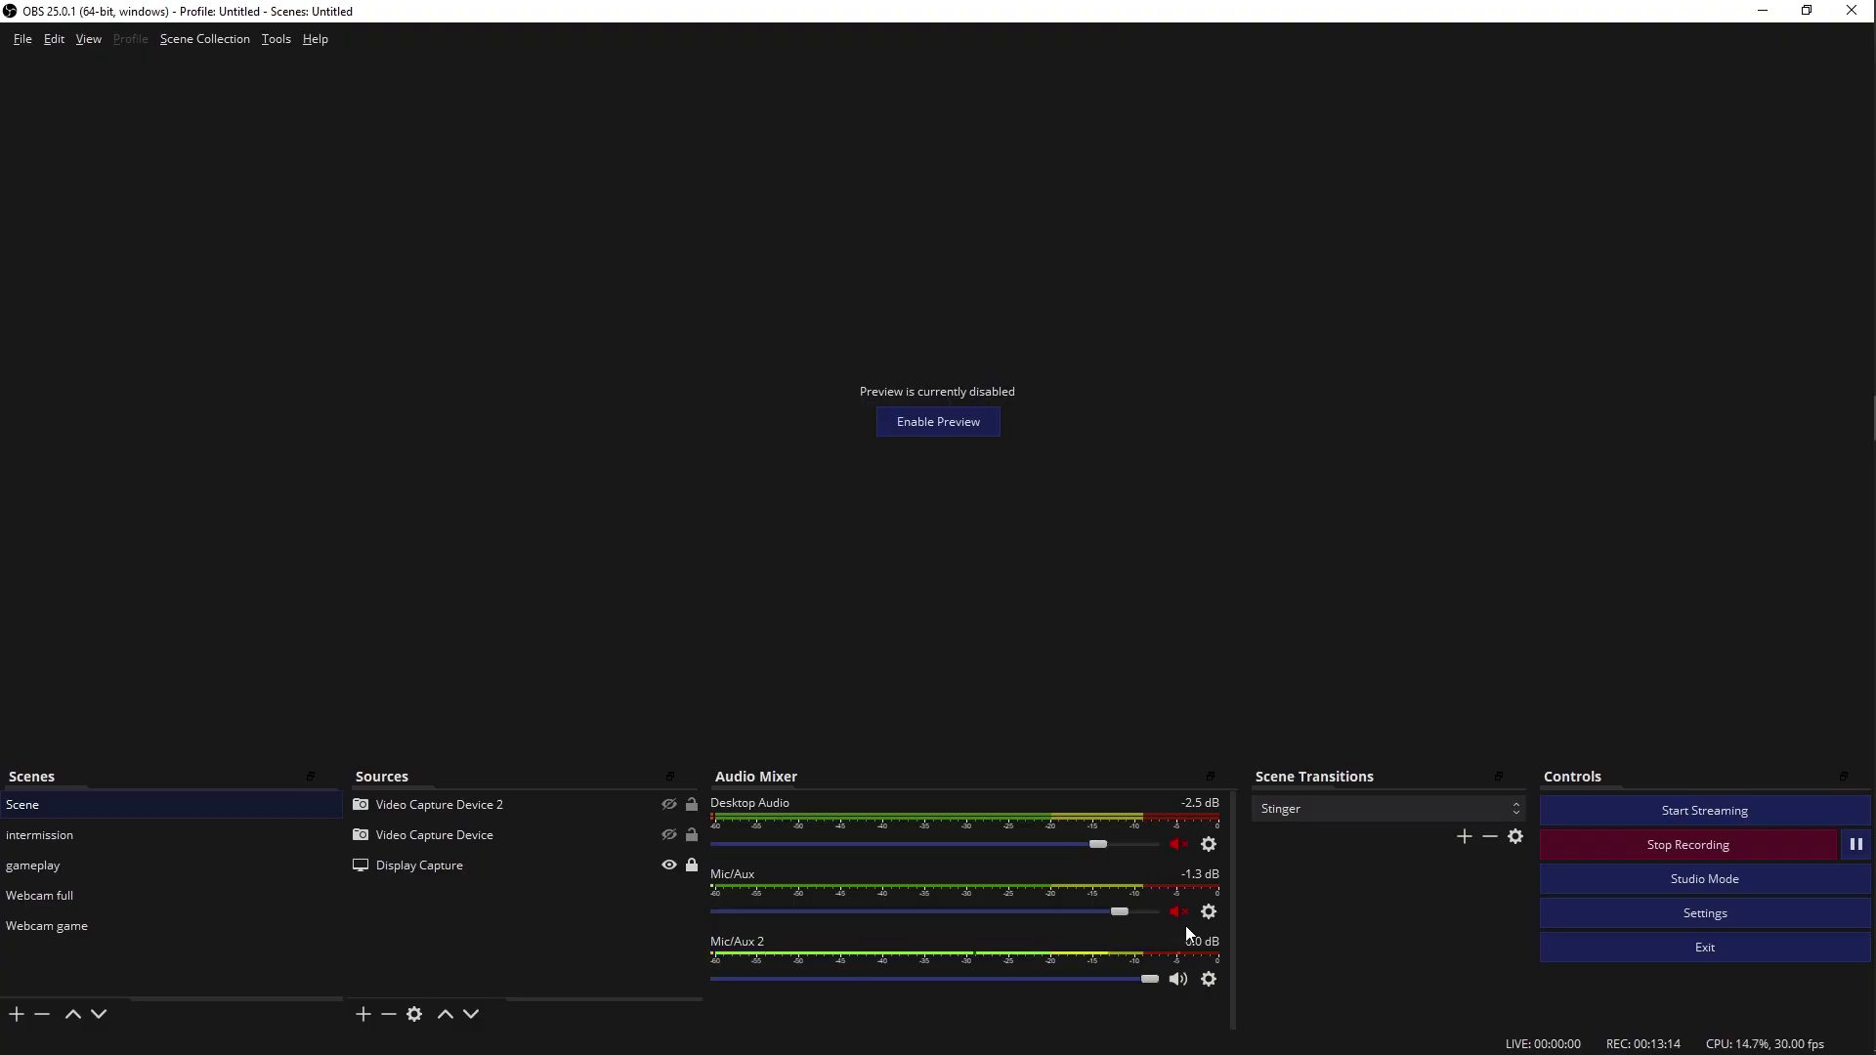
Step: Add a VST 2.x Plug-in filter named Panner to Mic/Aux 2 using DualPanner x64
click(1208, 979)
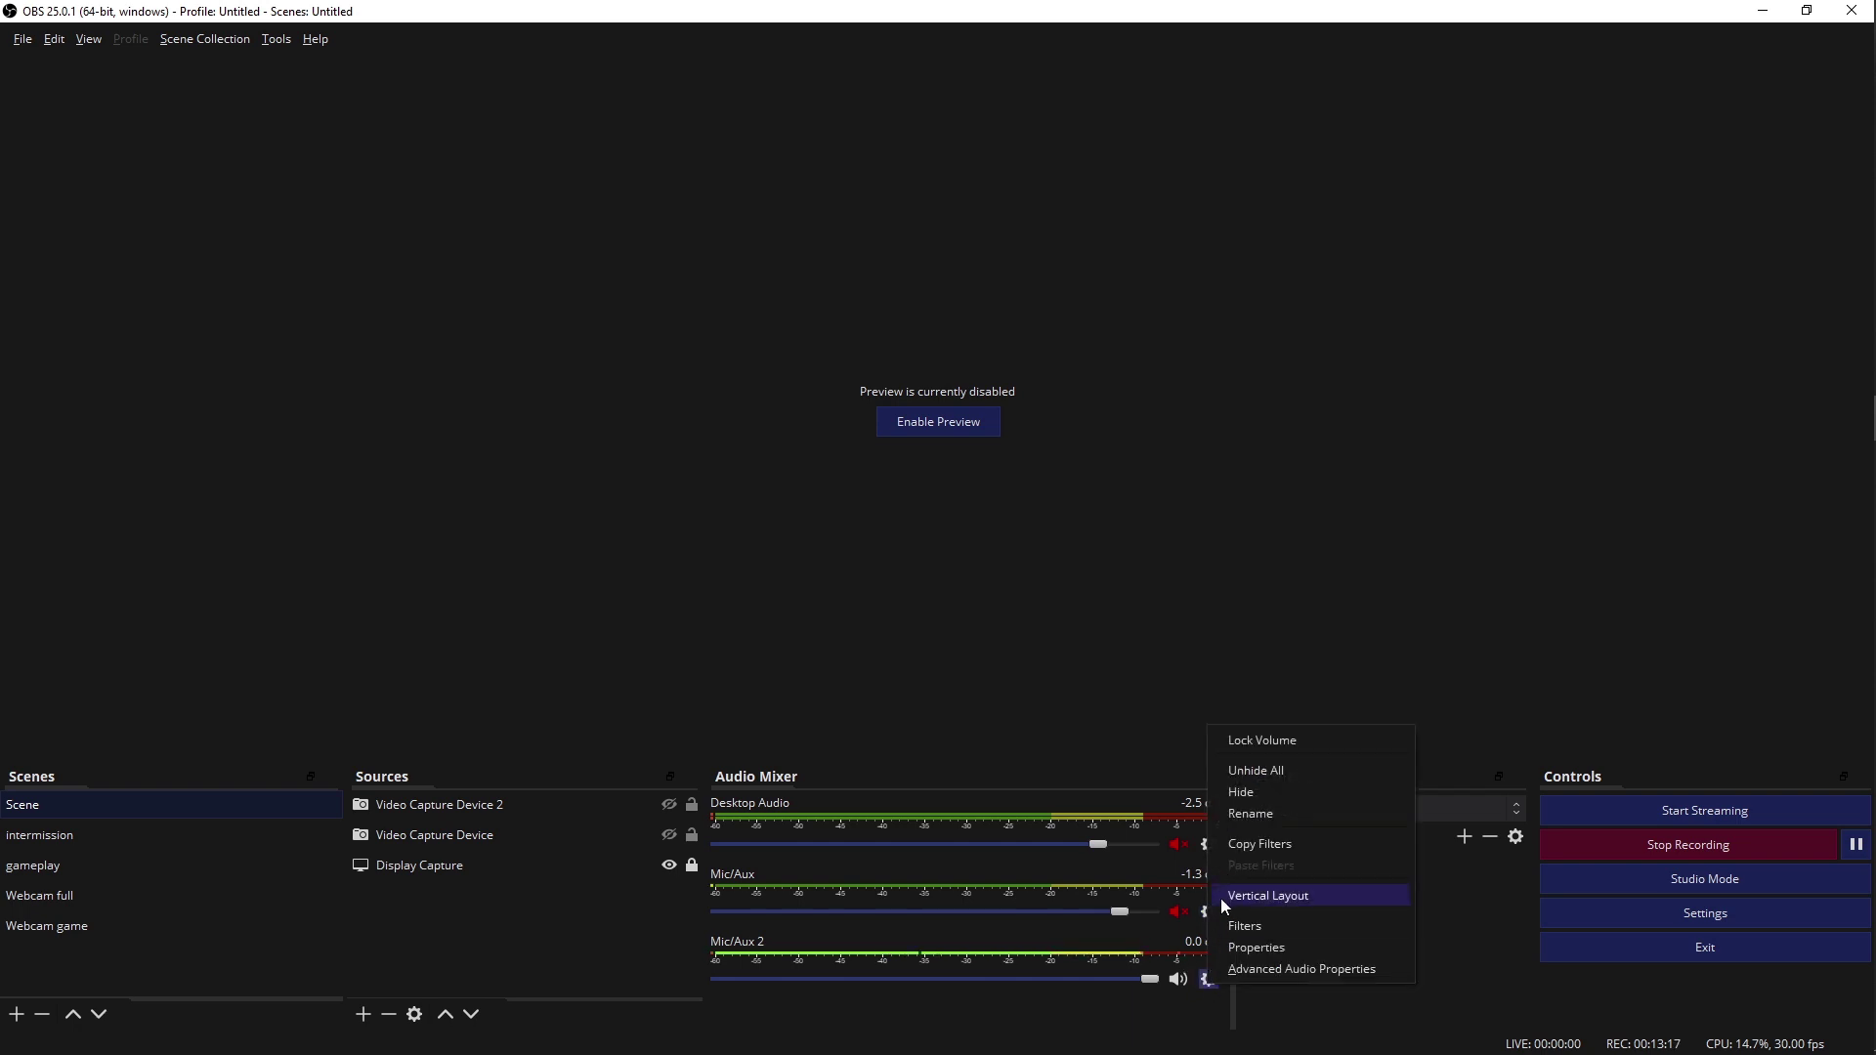
click(1237, 929)
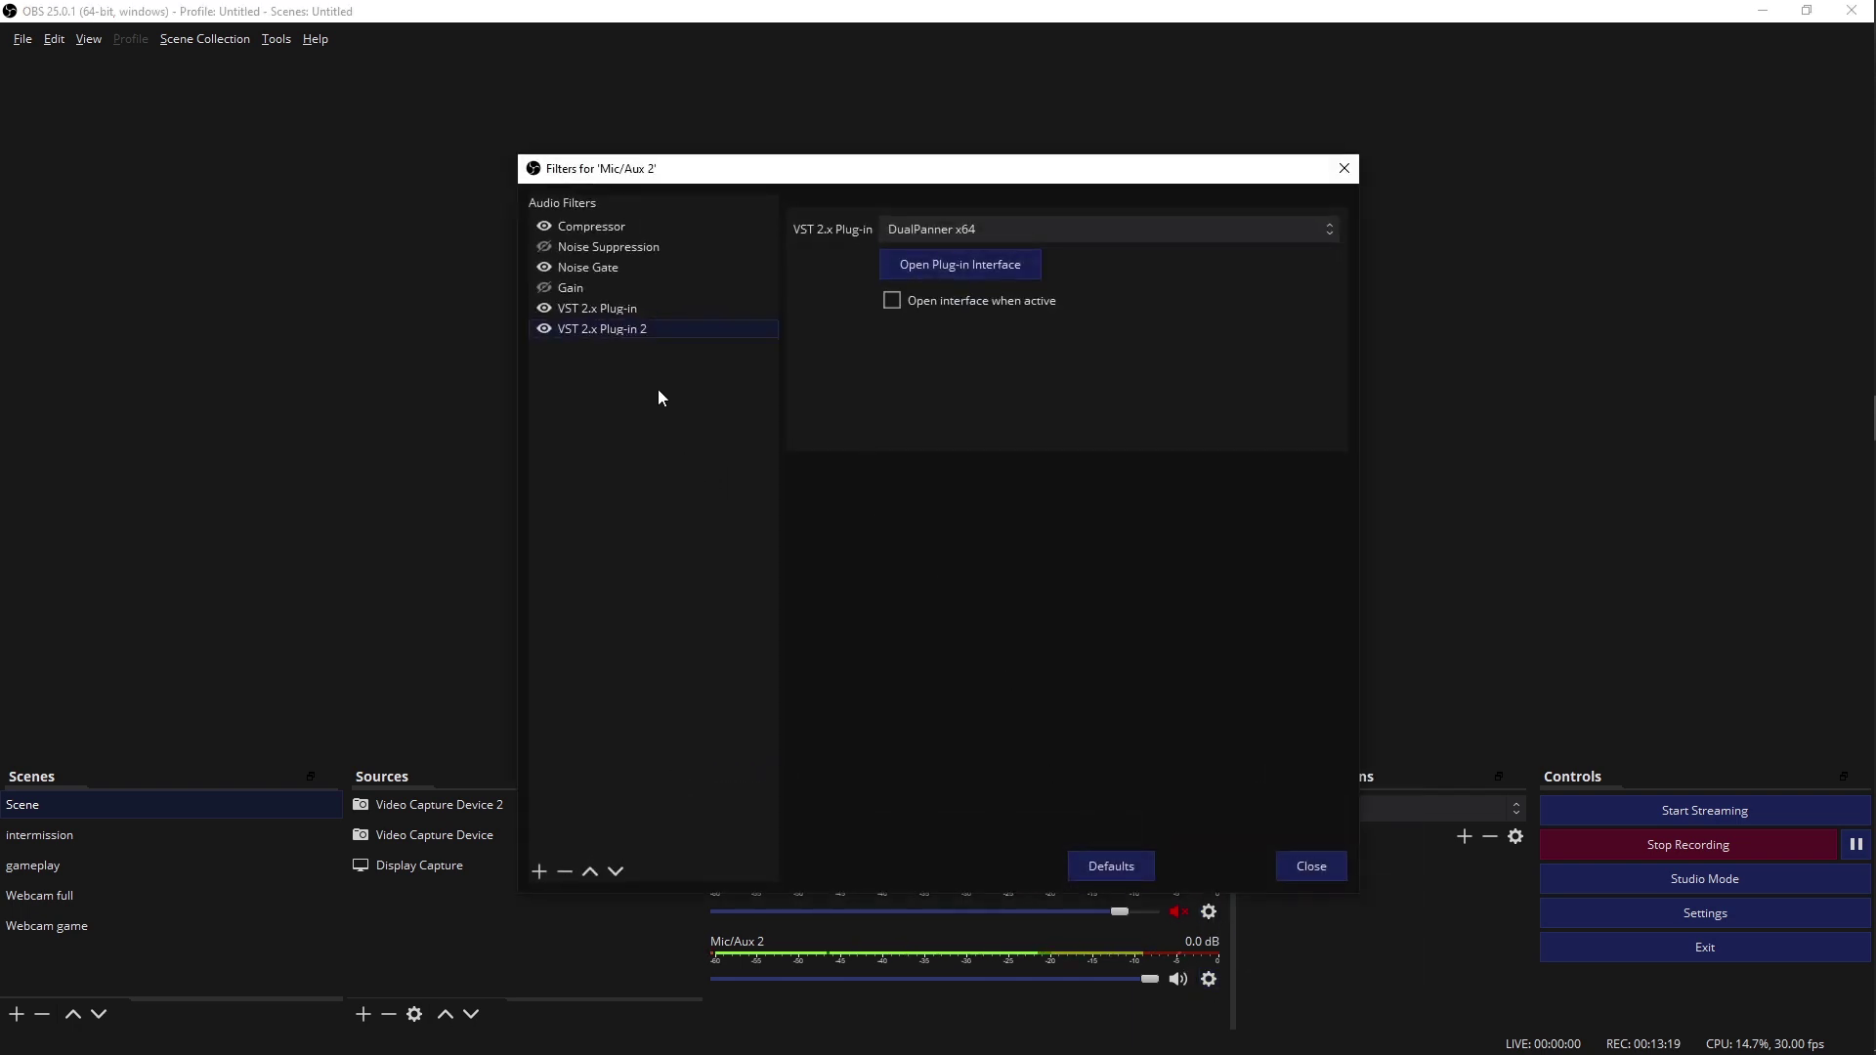
click(538, 870)
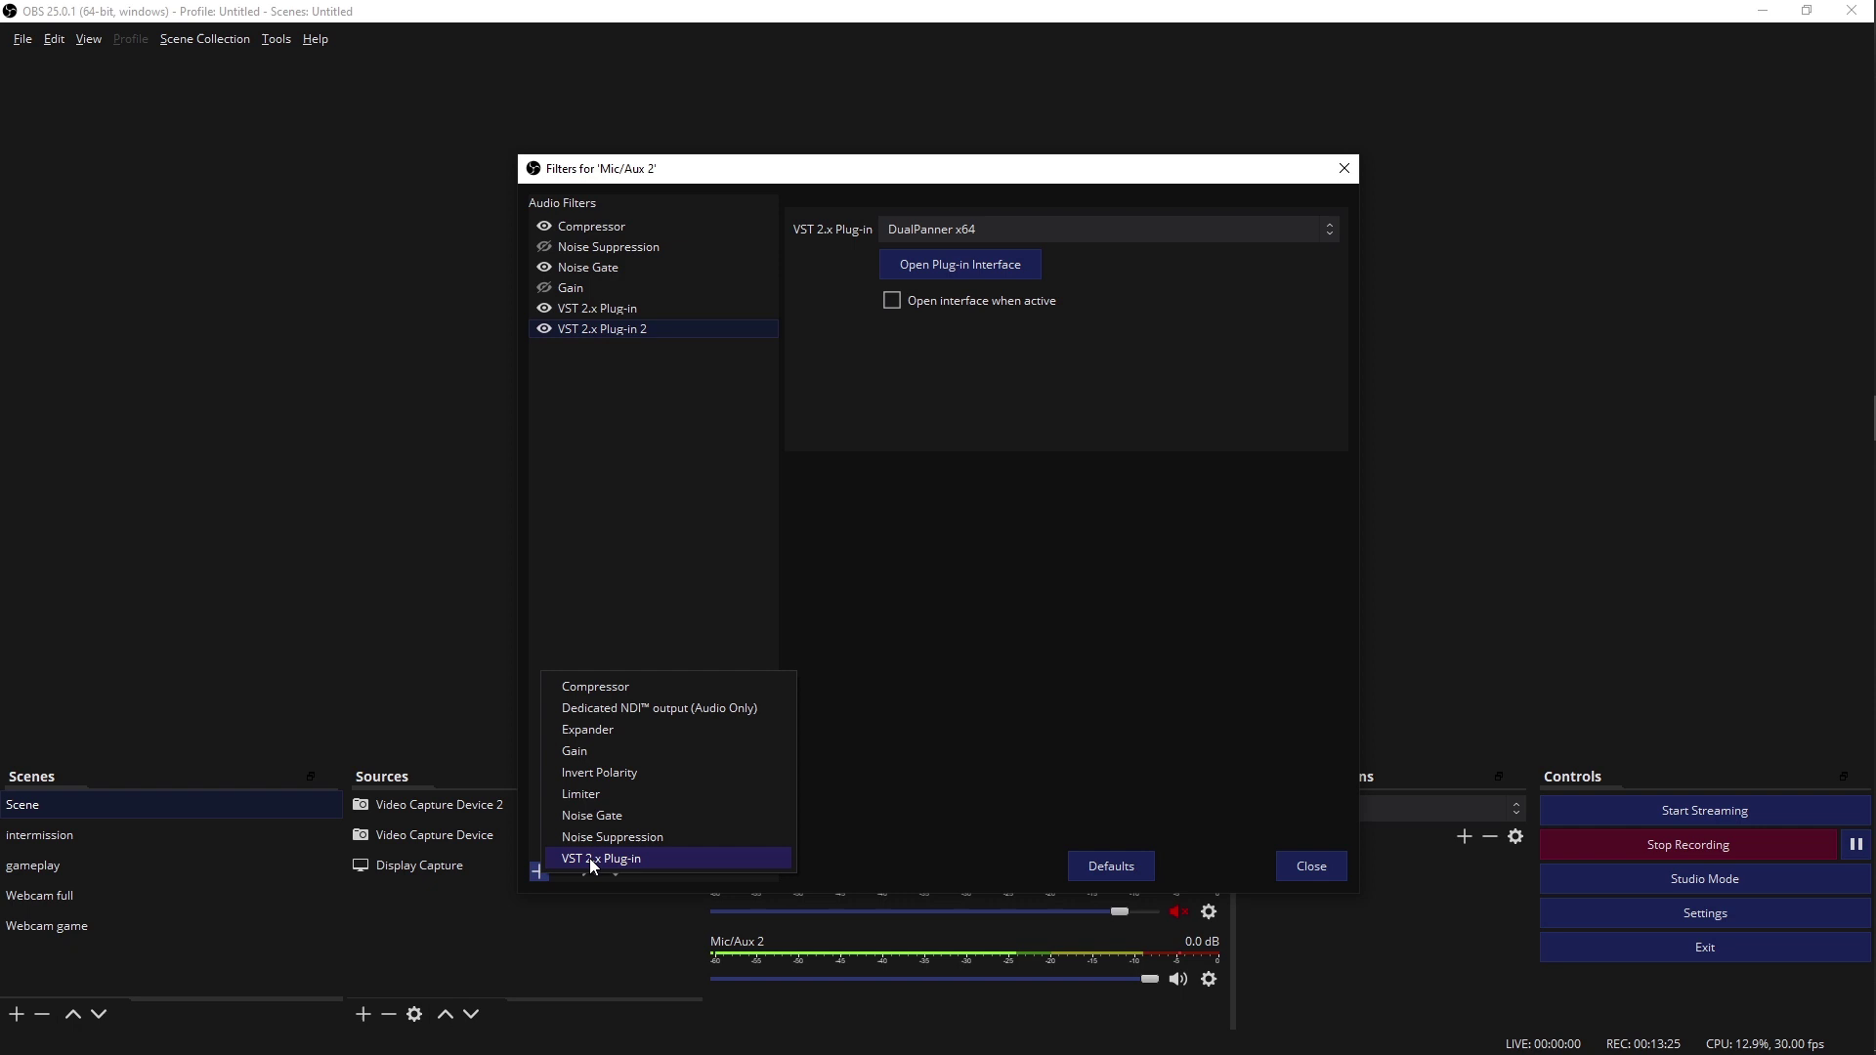
click(599, 859)
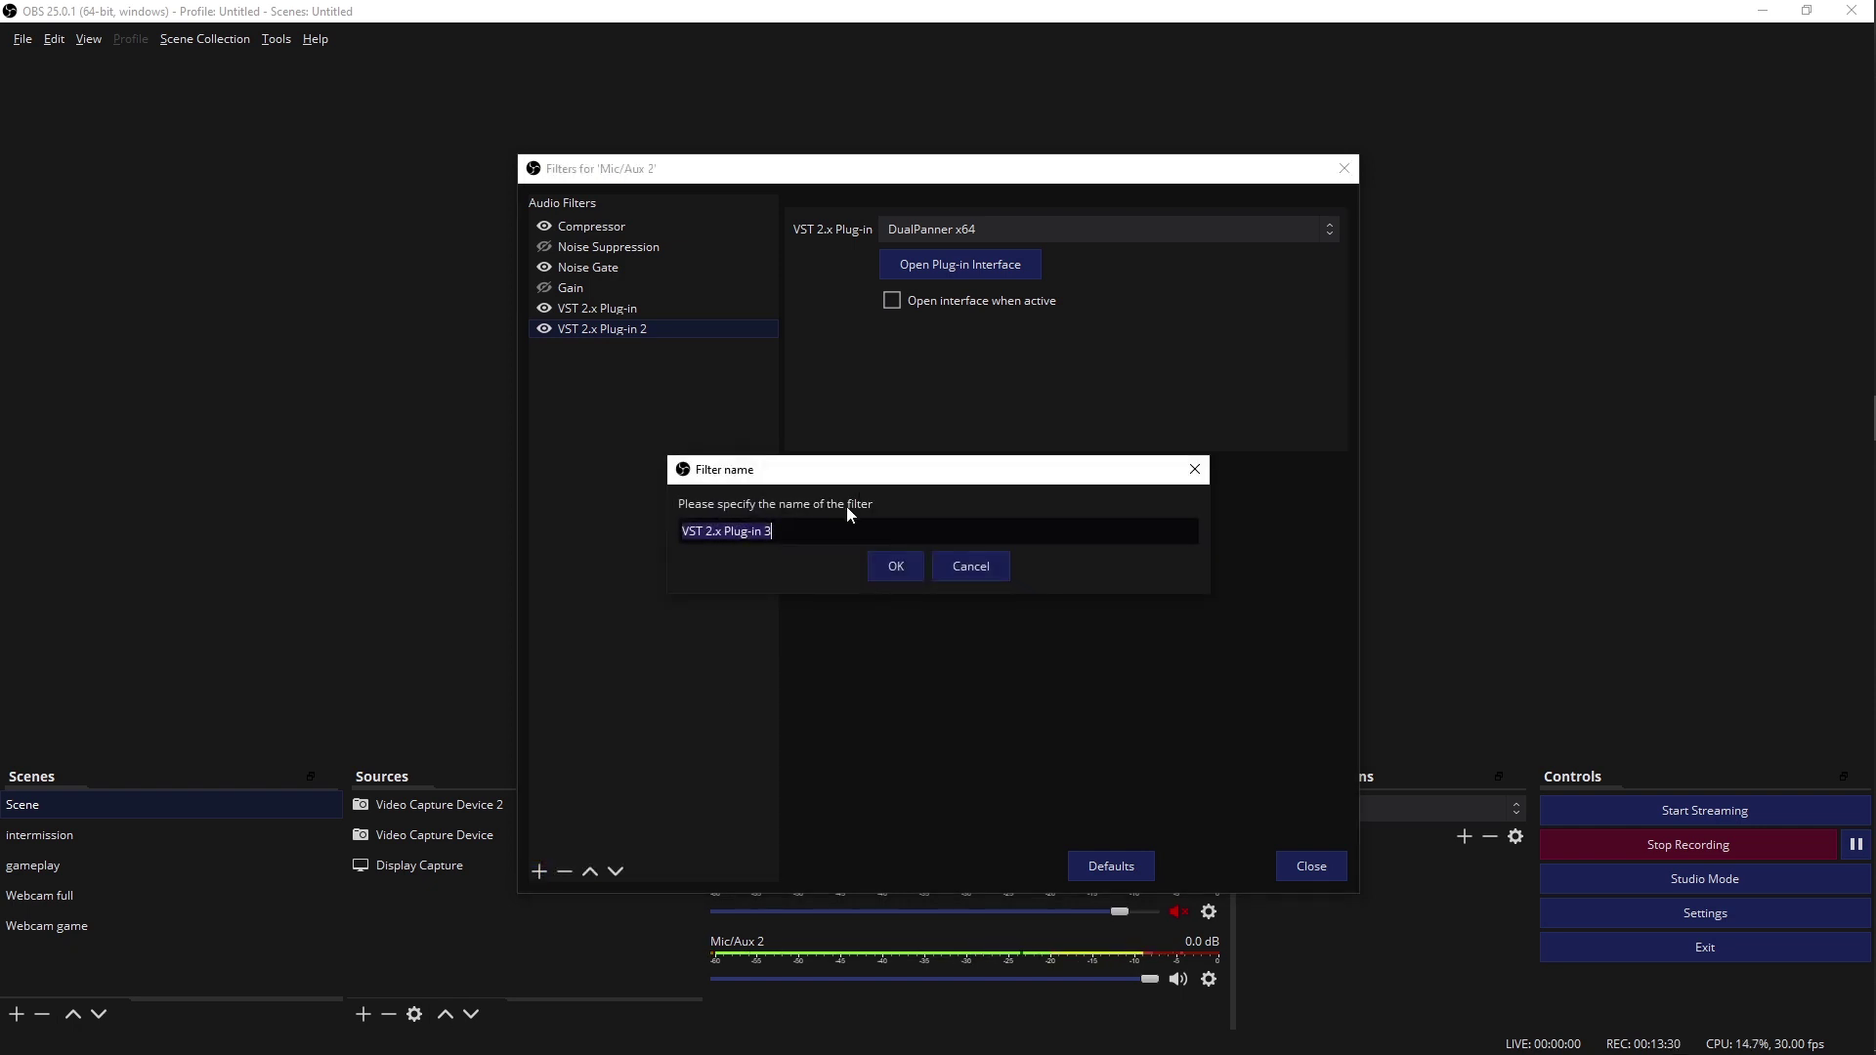
text(Panner)
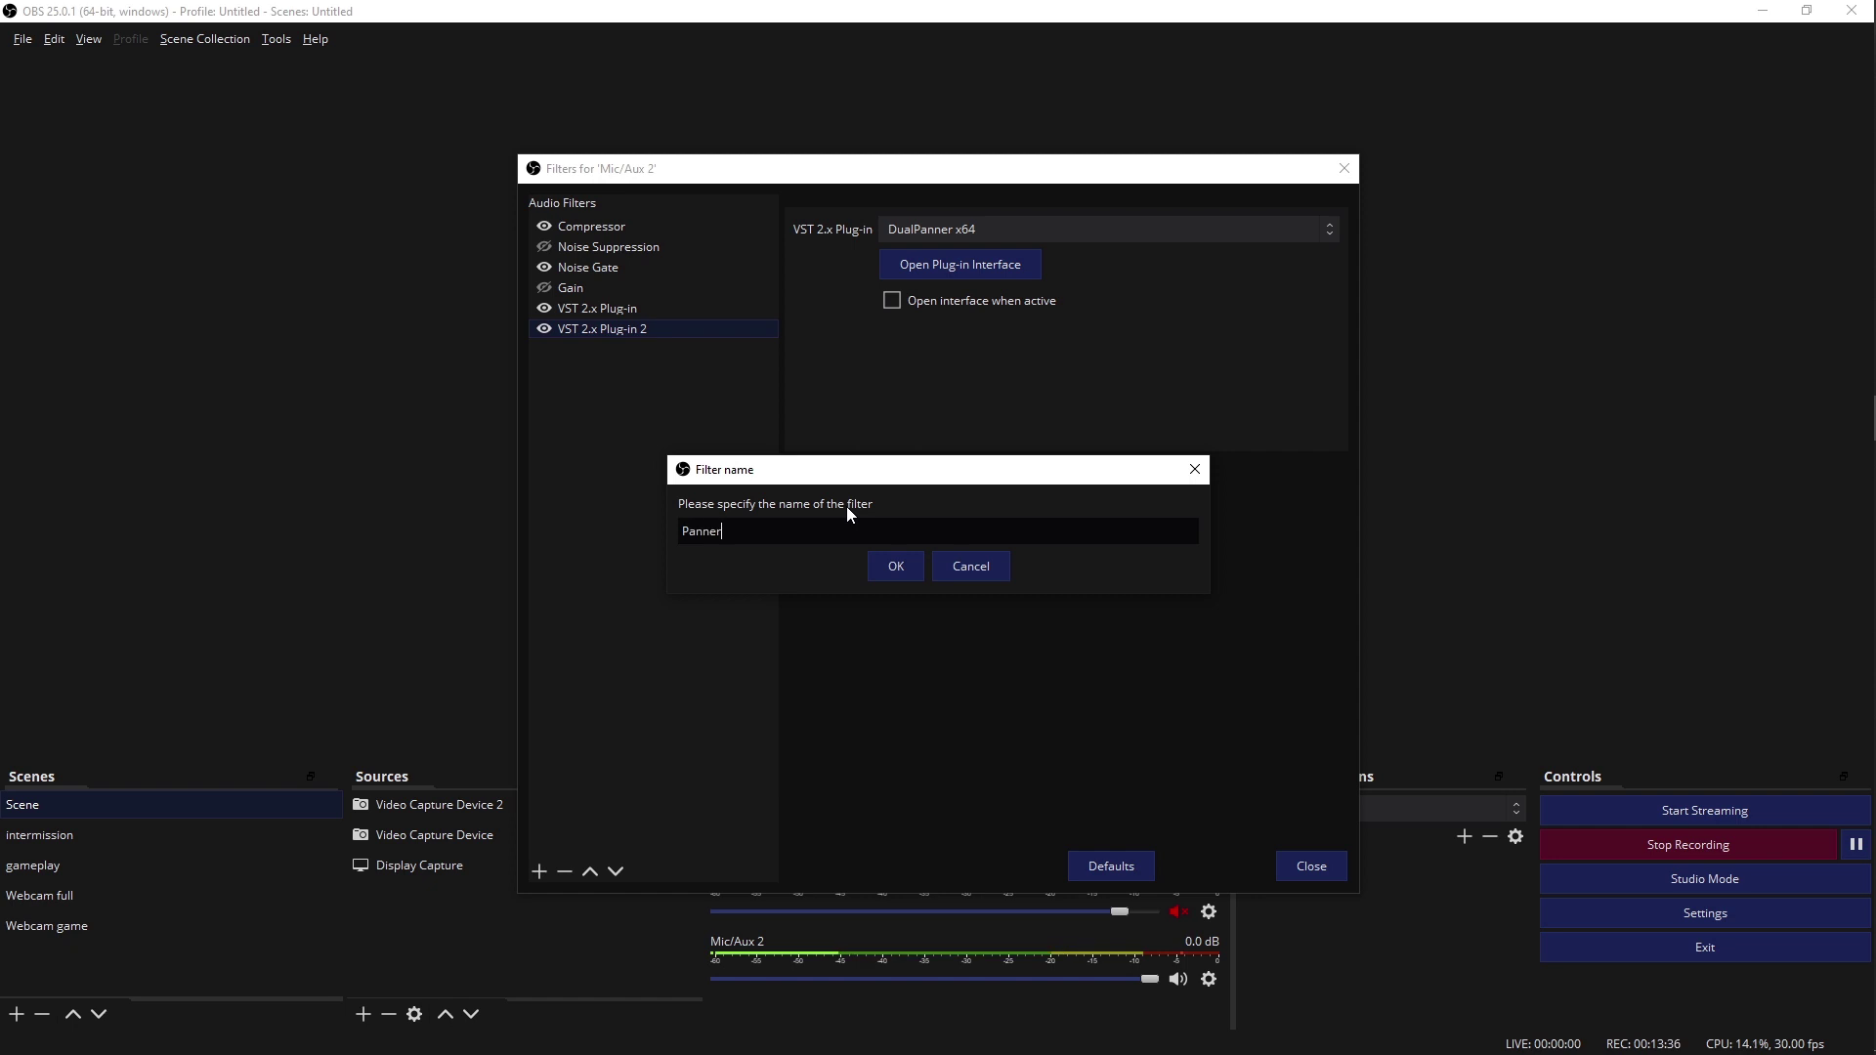
key(Return)
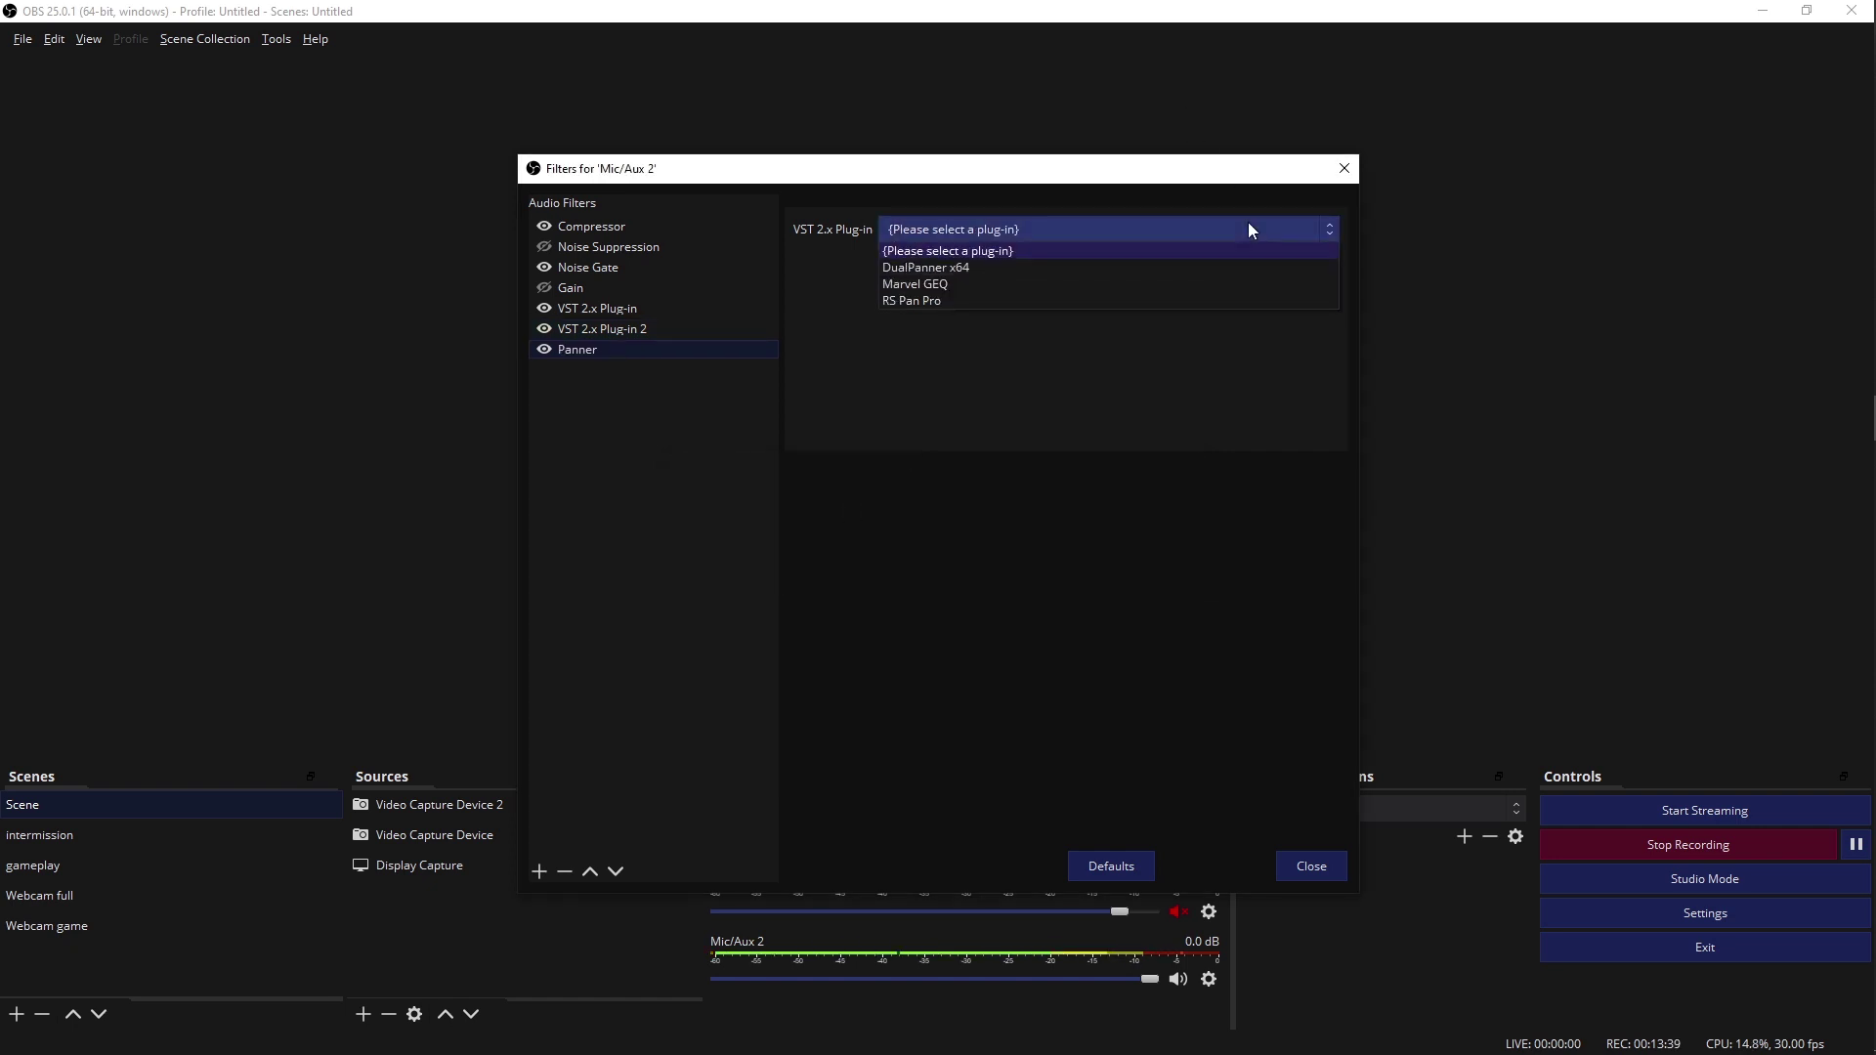
click(1158, 268)
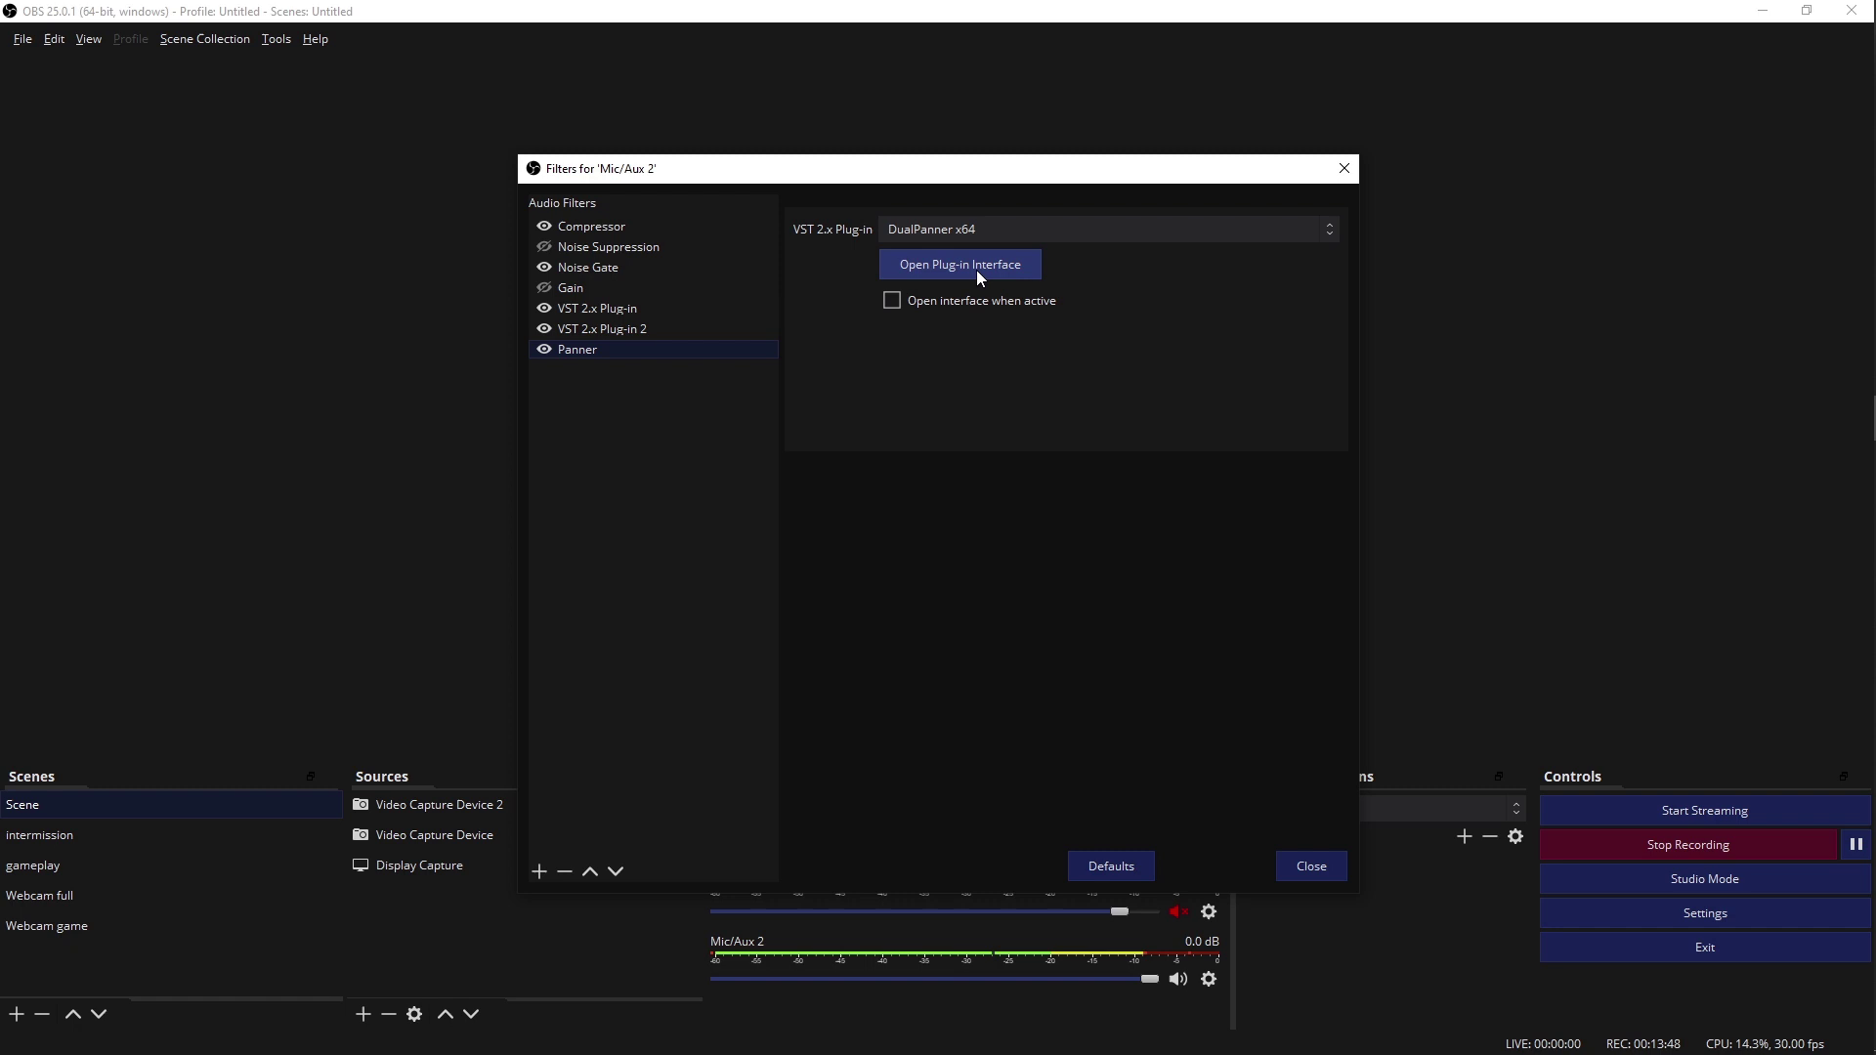
Step: In the Dual Panner interface, pan channel 1 fully left and channel 2 fully right
click(971, 272)
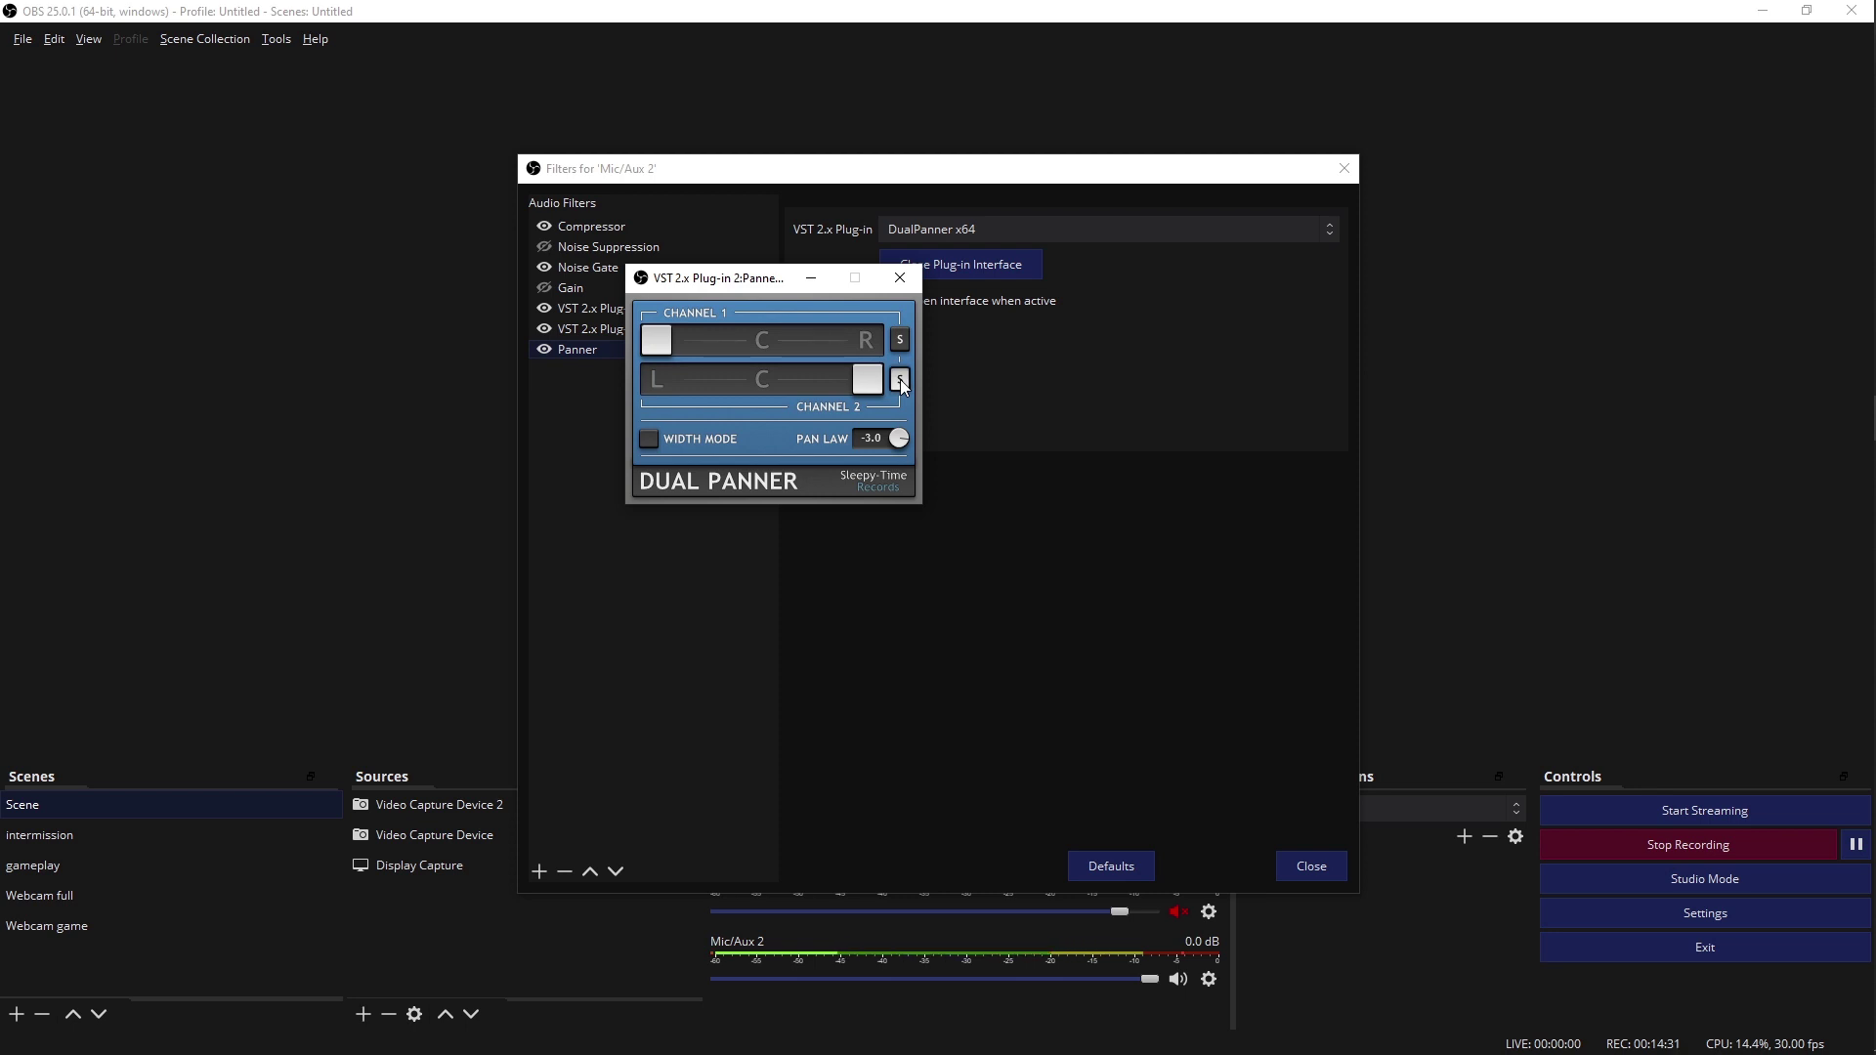
drag(754, 284, 996, 400)
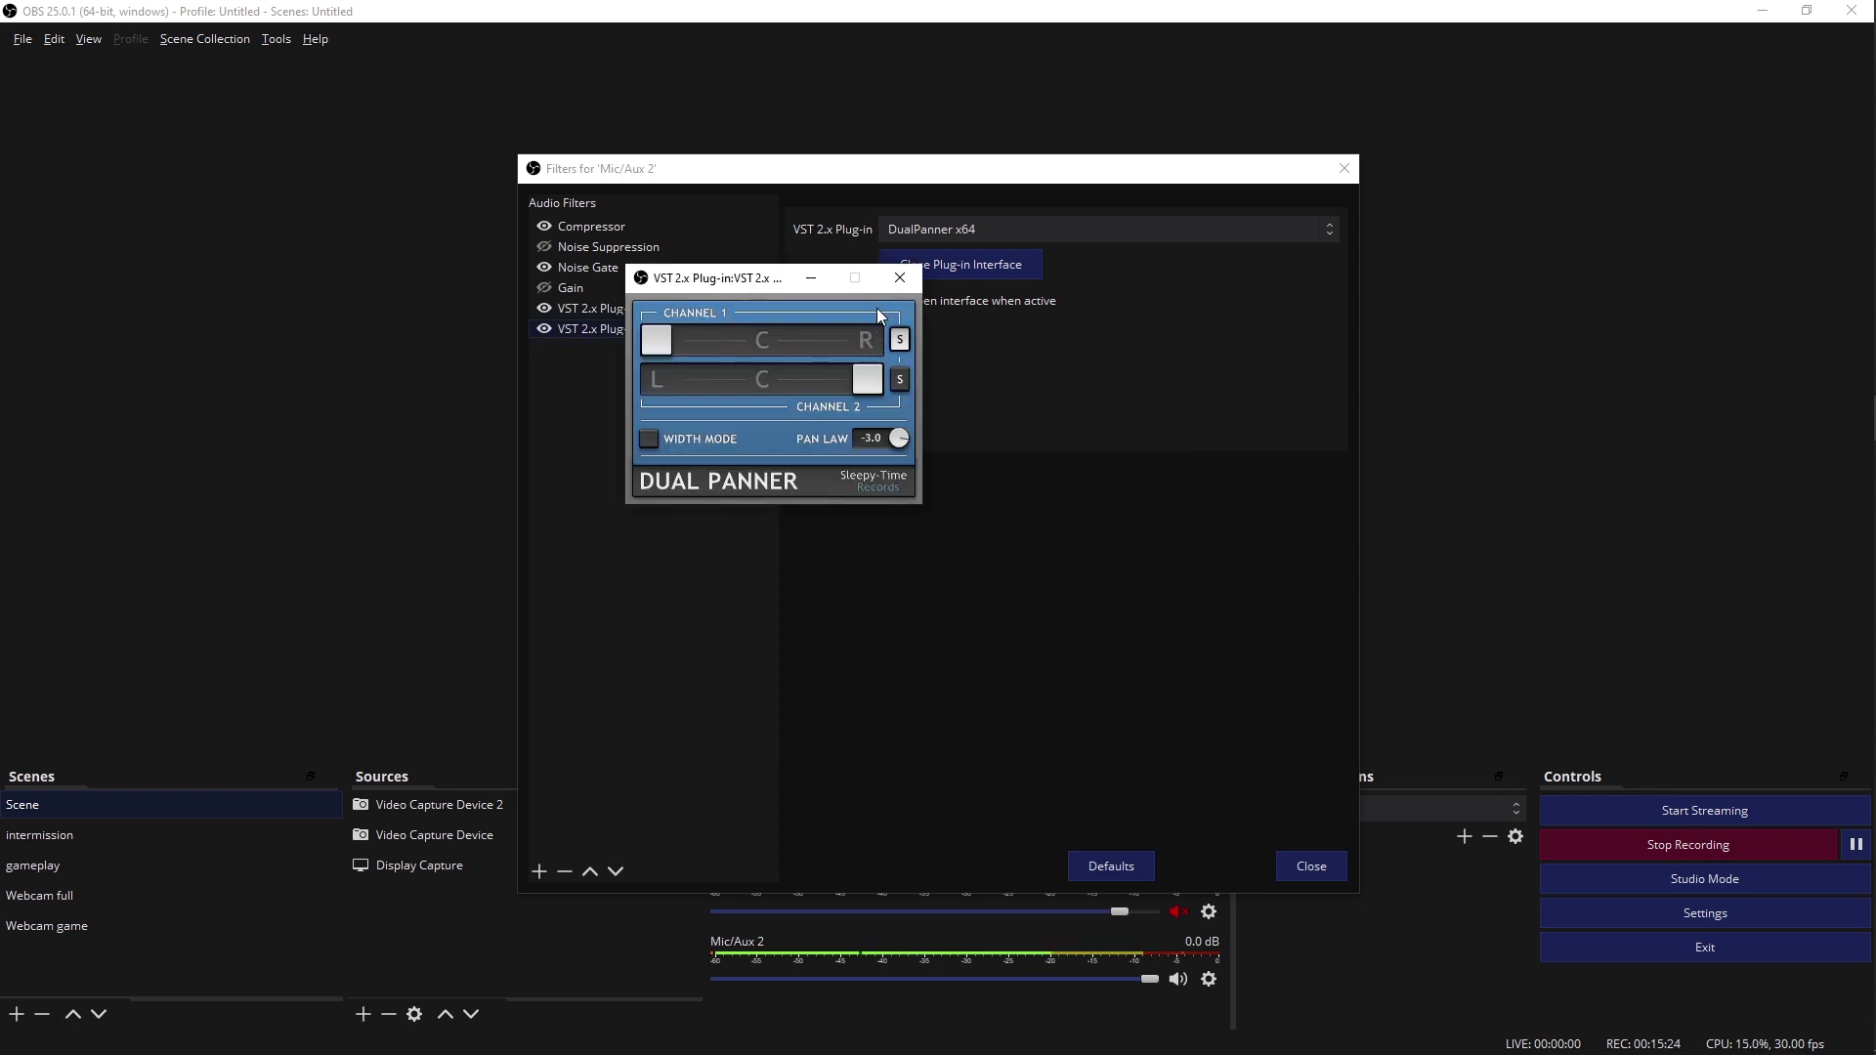
click(900, 278)
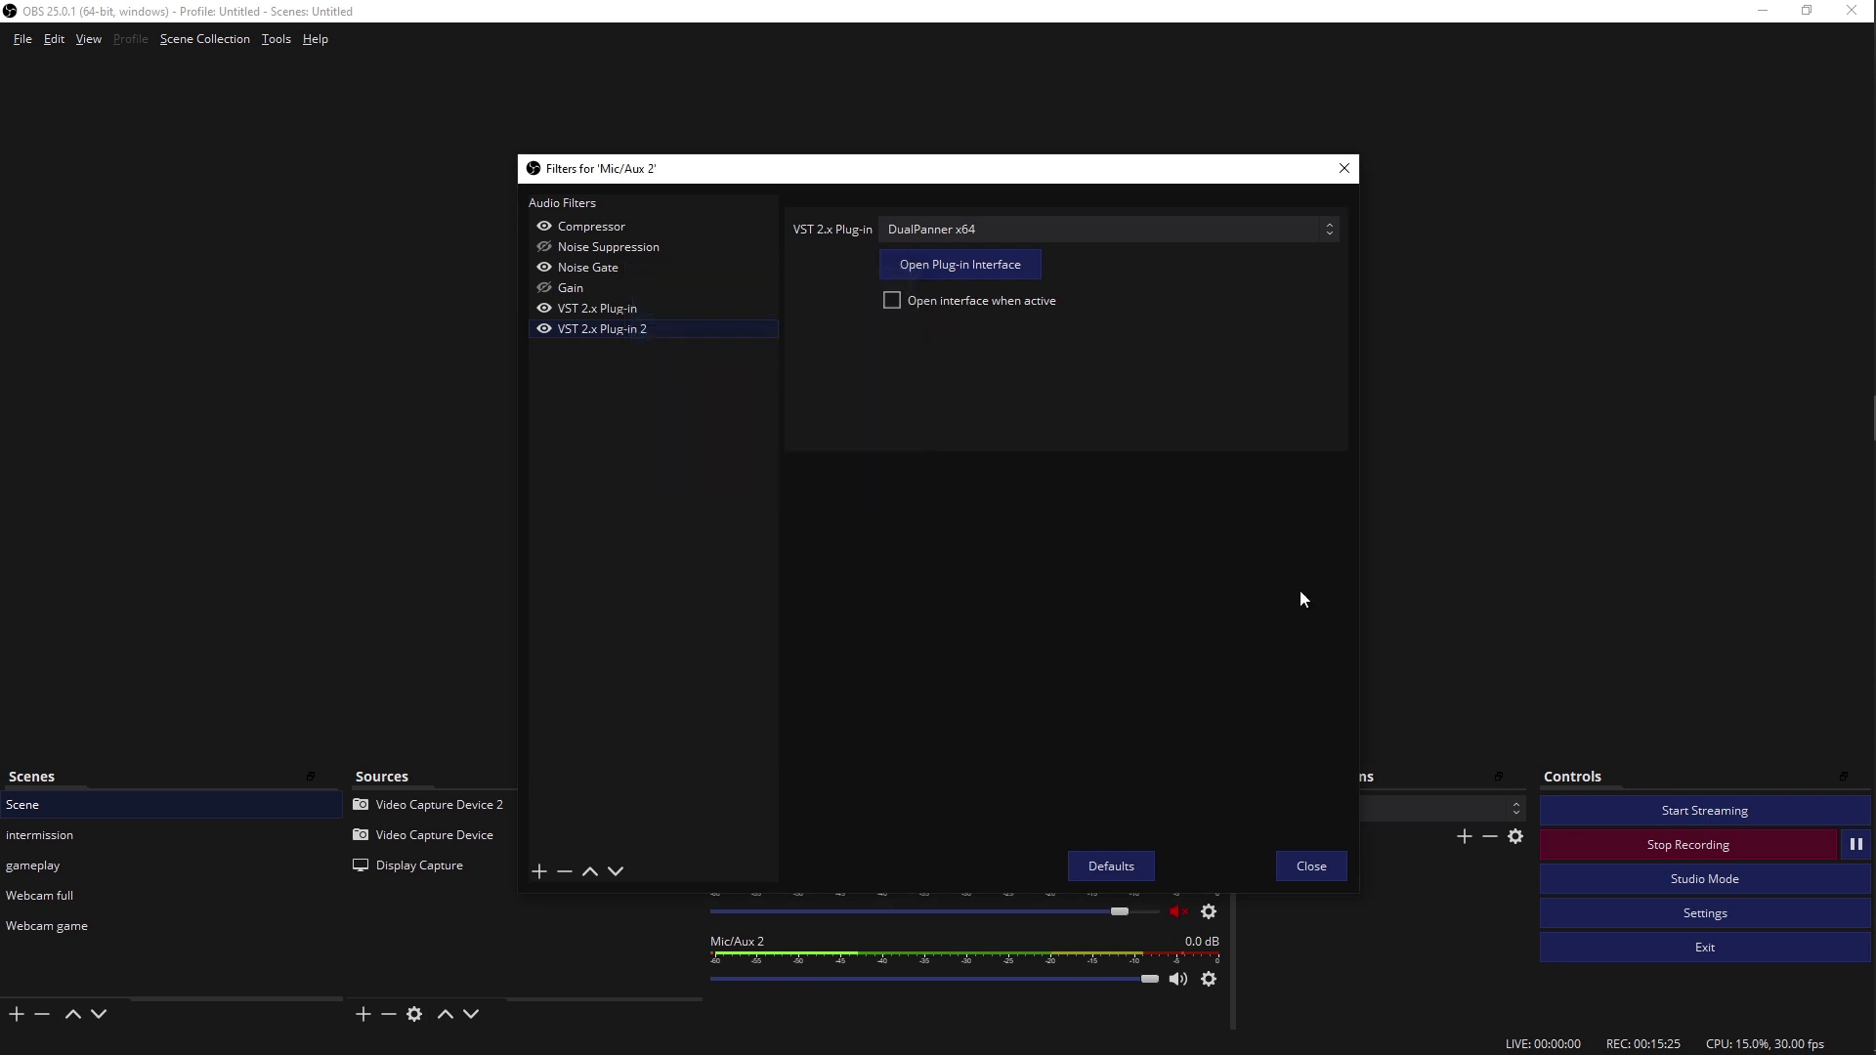
Step: Check the Mic/Aux Panner filter's hard left/right Dual Panner settings, then unmute Mic/Aux
click(1311, 867)
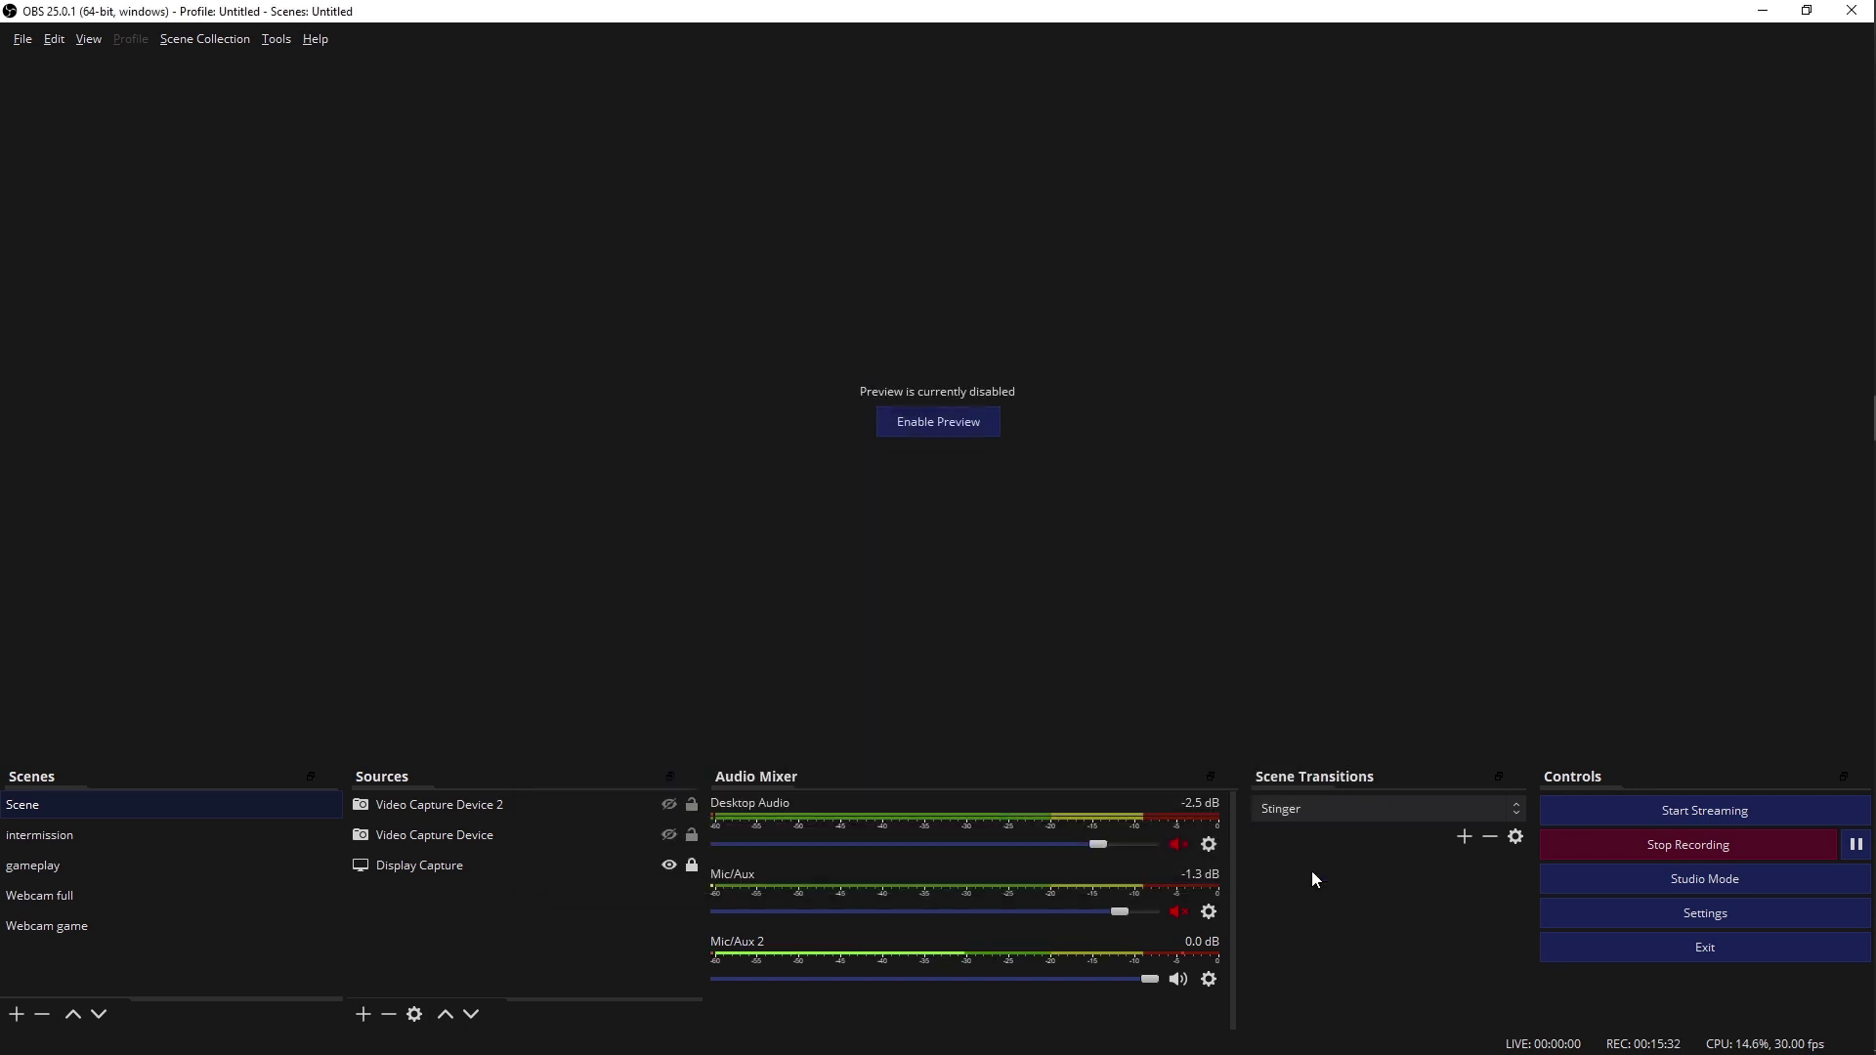
click(1211, 918)
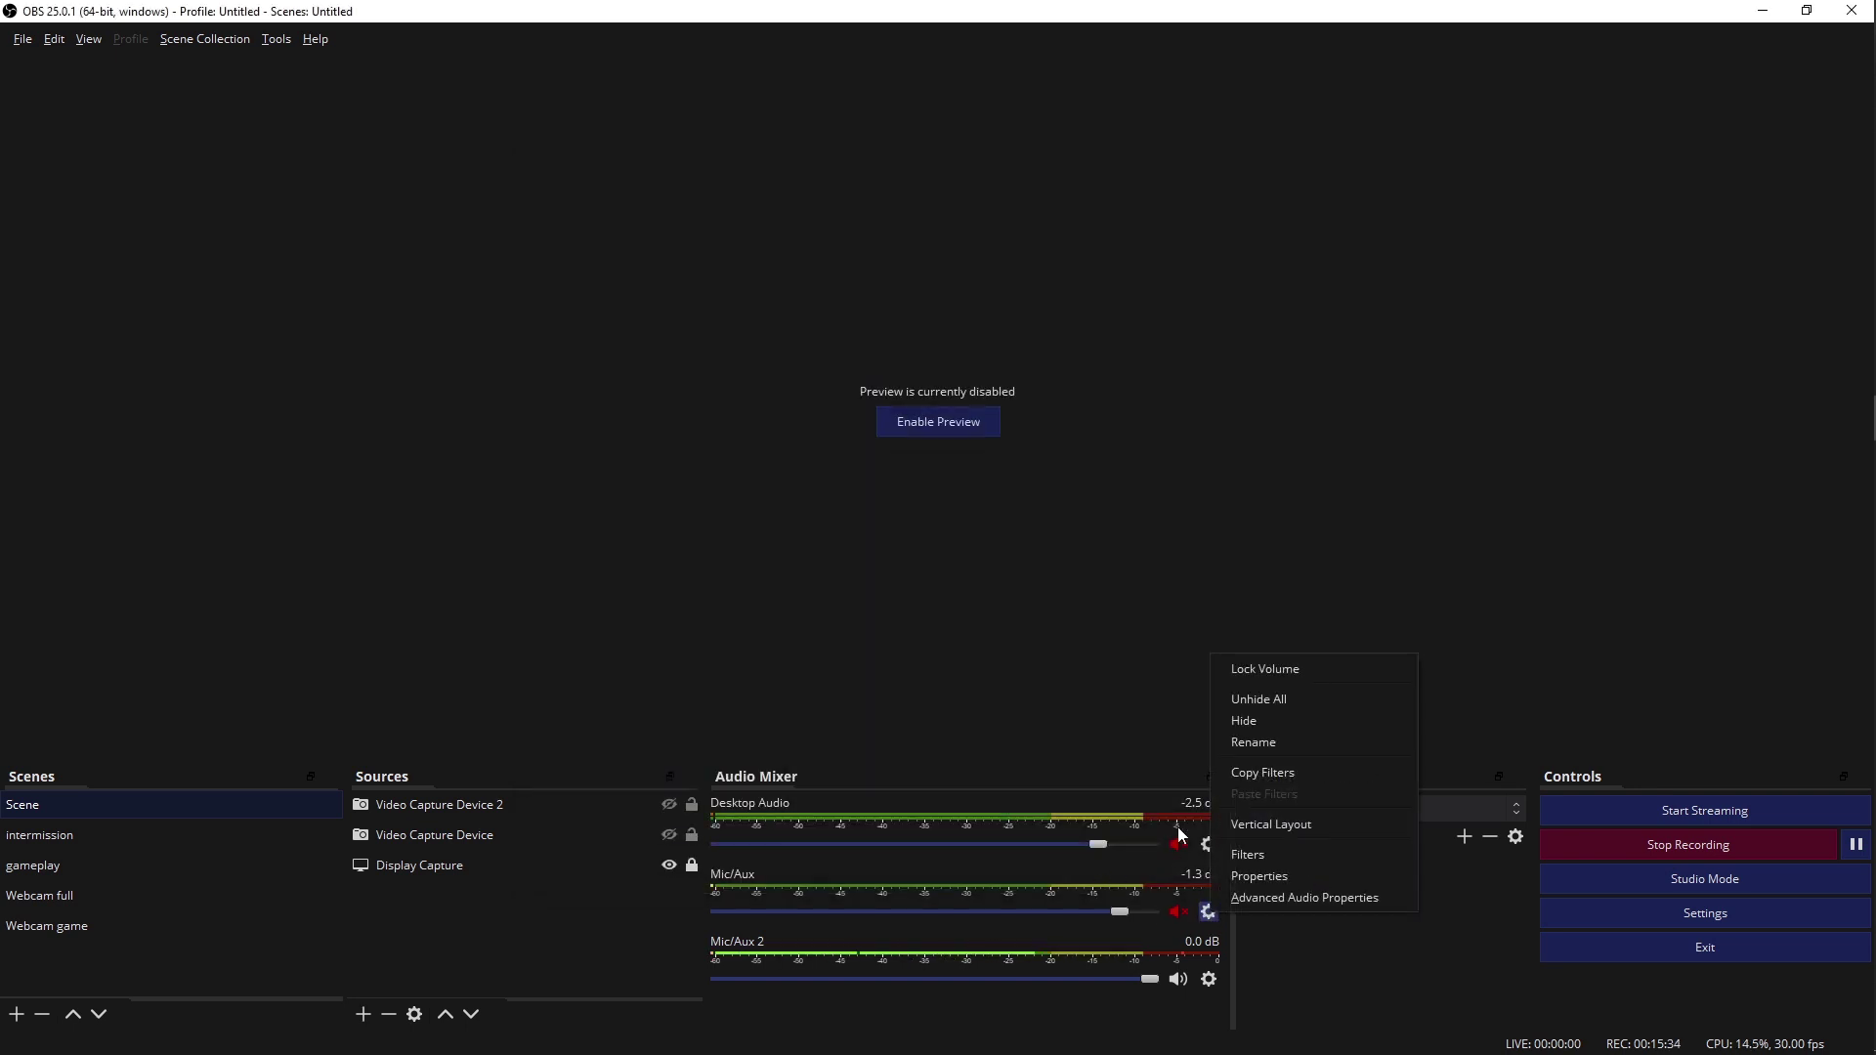
click(1261, 860)
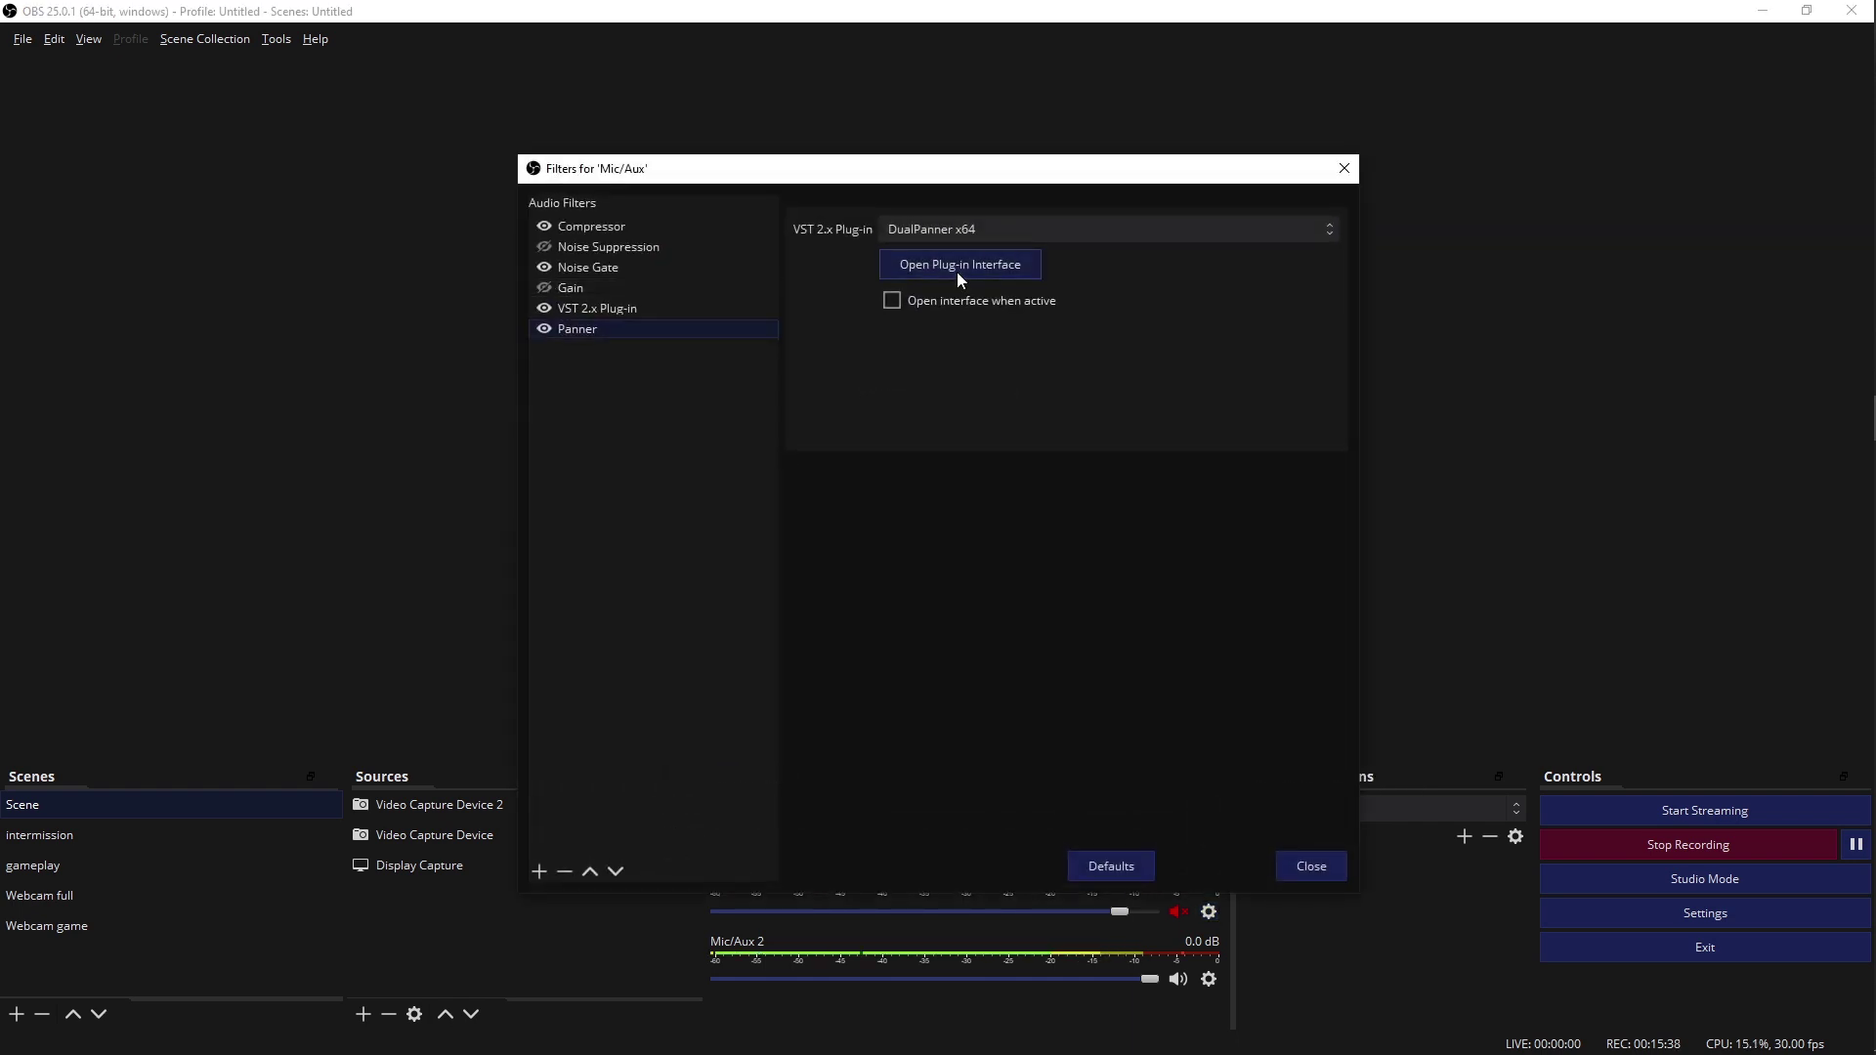
click(958, 271)
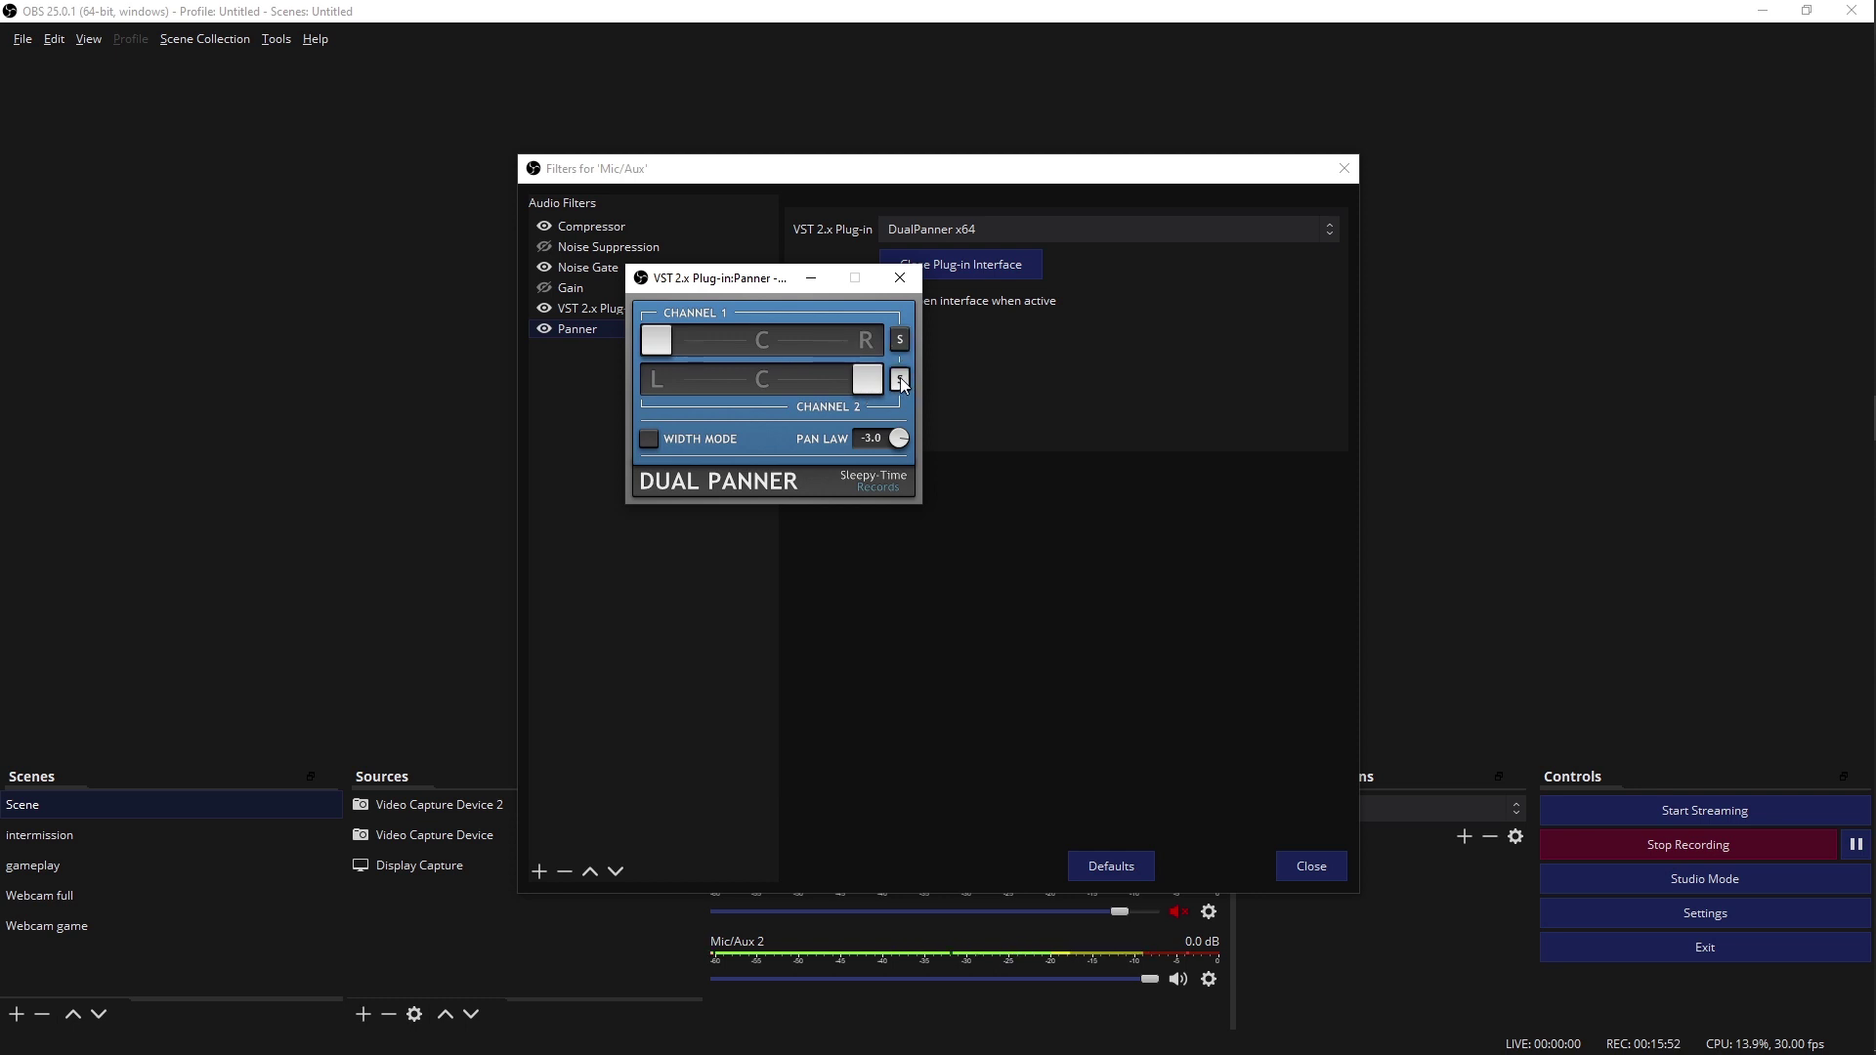
click(900, 278)
click(1290, 867)
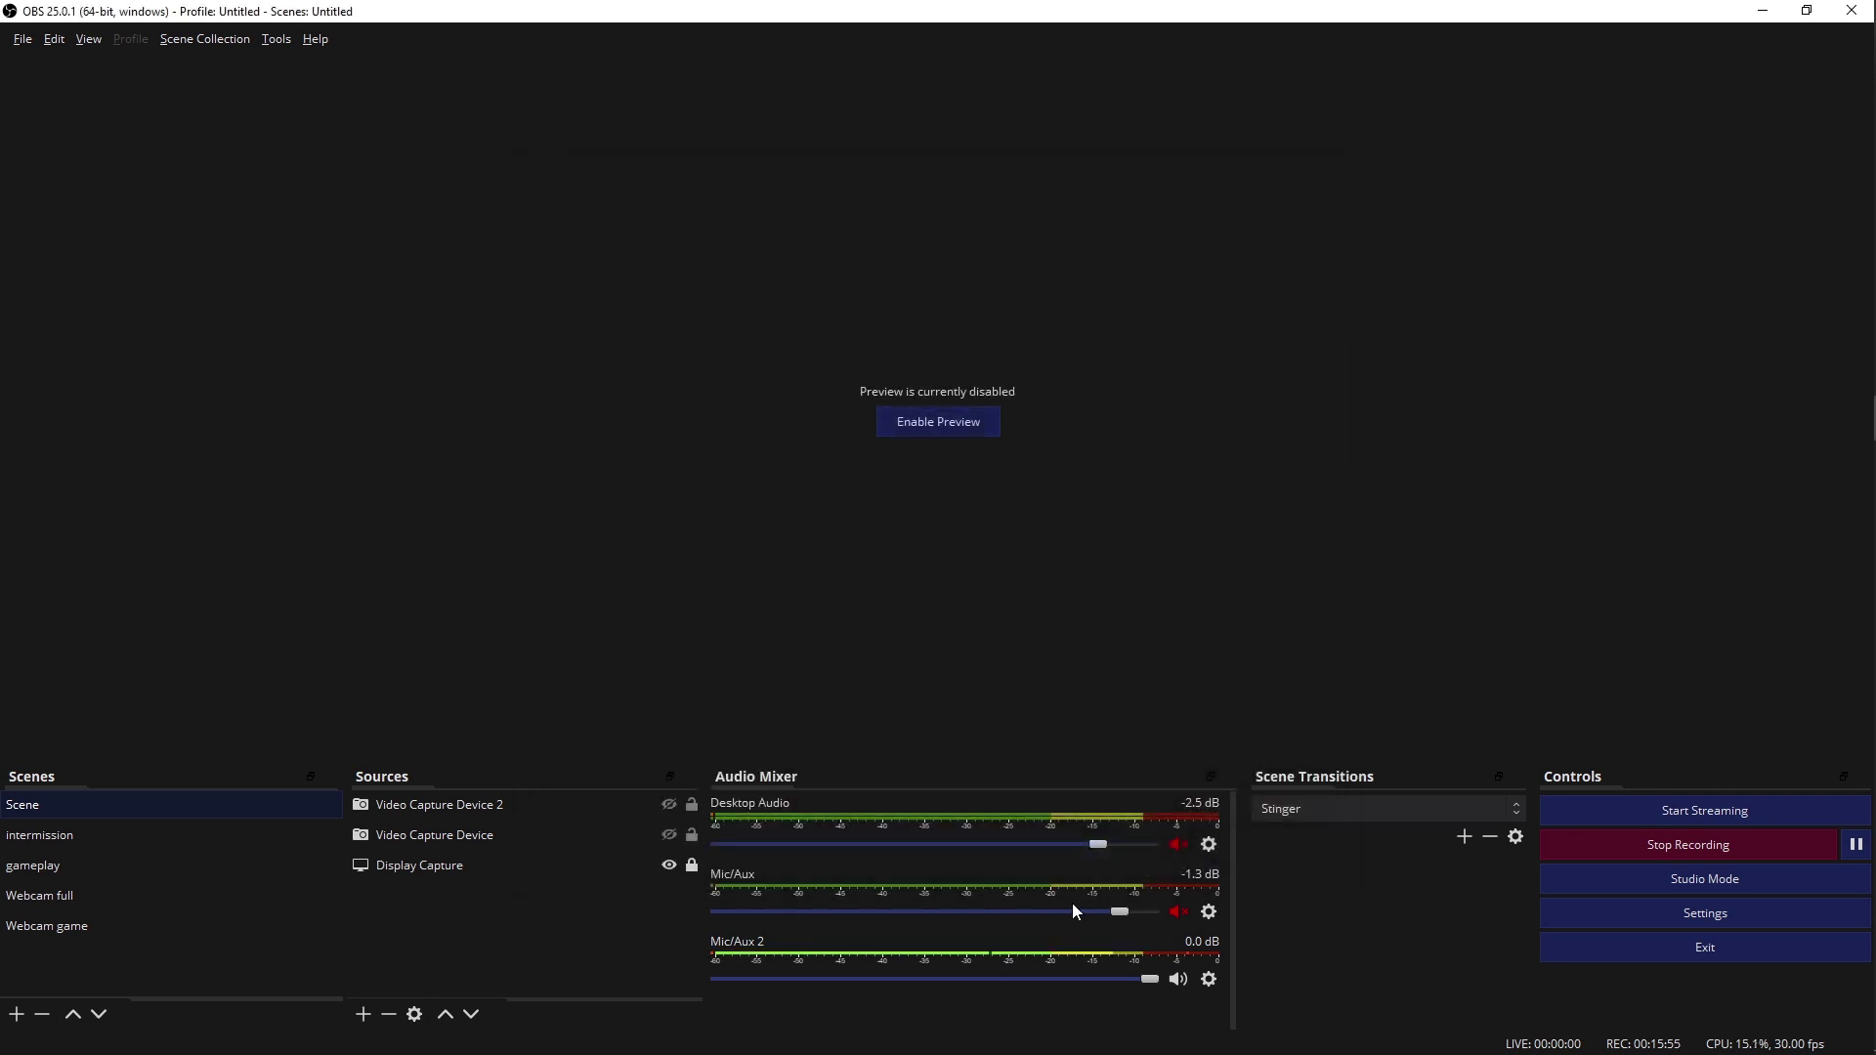
click(1178, 912)
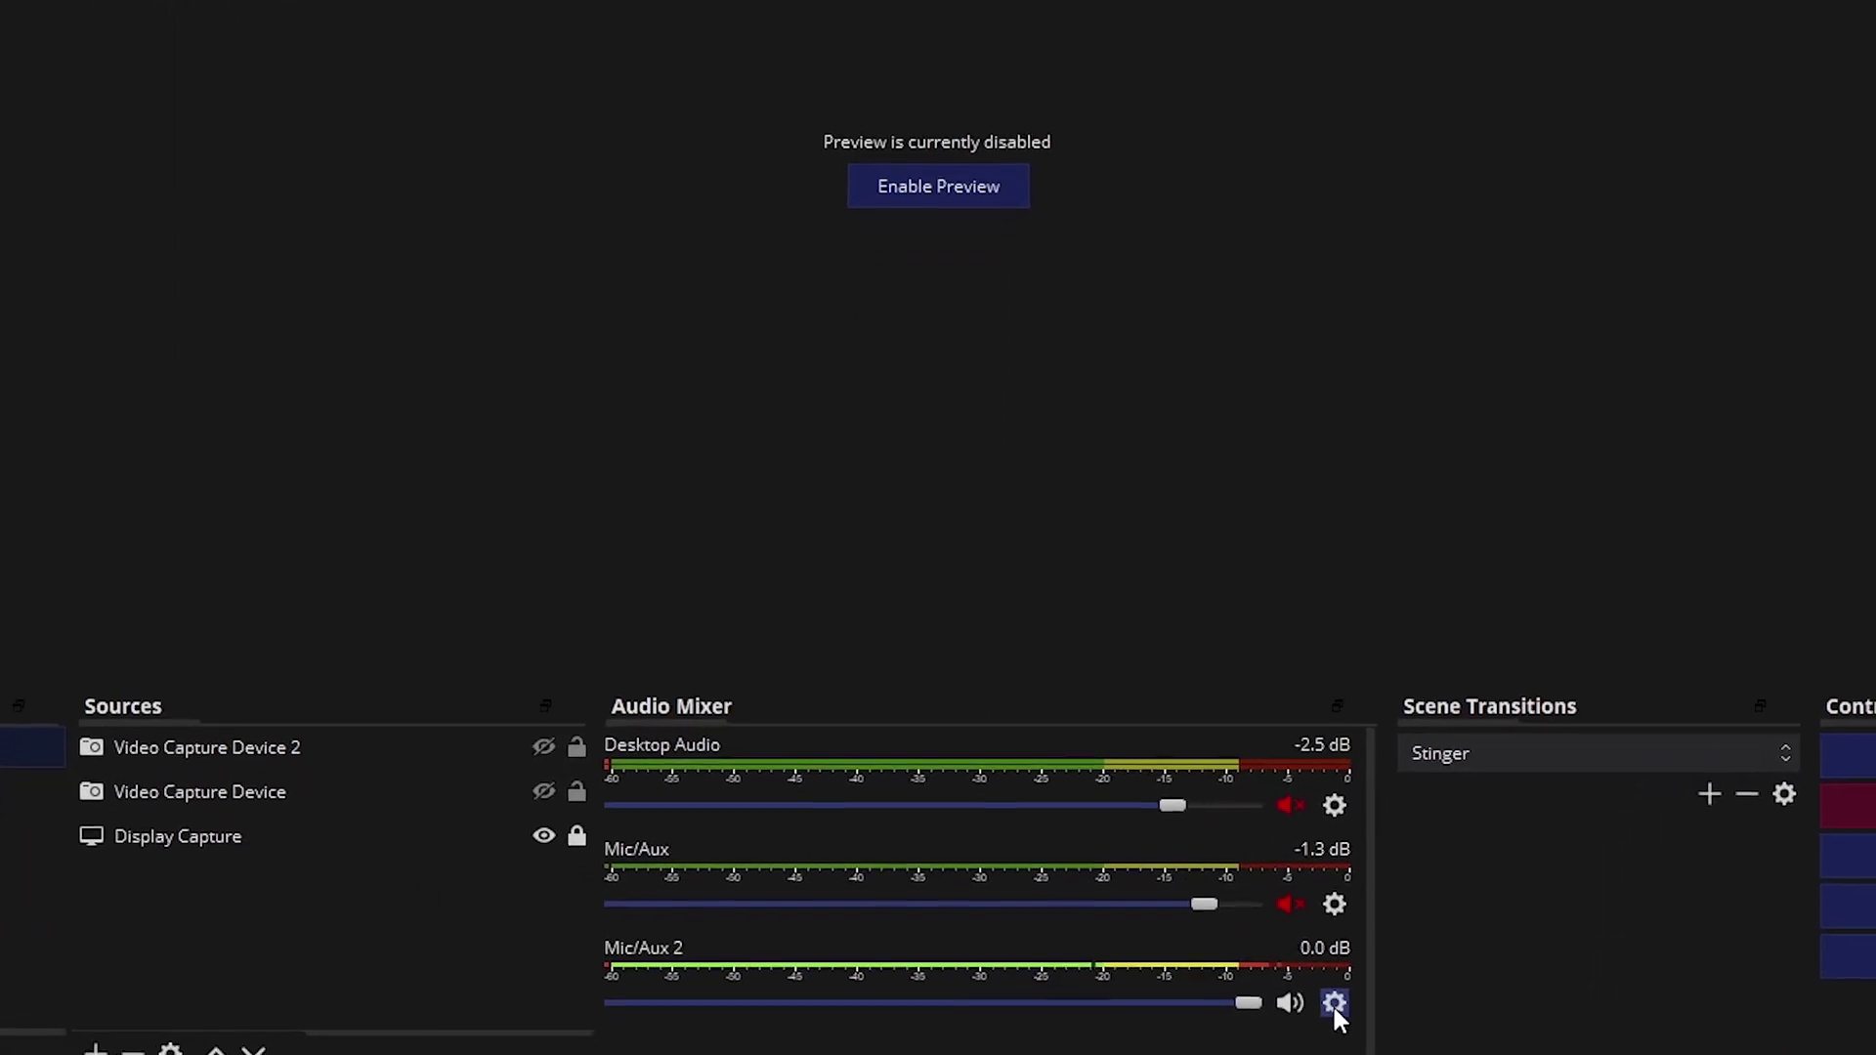
Step: Open Advanced Audio Properties from the Mic/Aux 2 options menu in the Audio Mixer
click(1334, 1004)
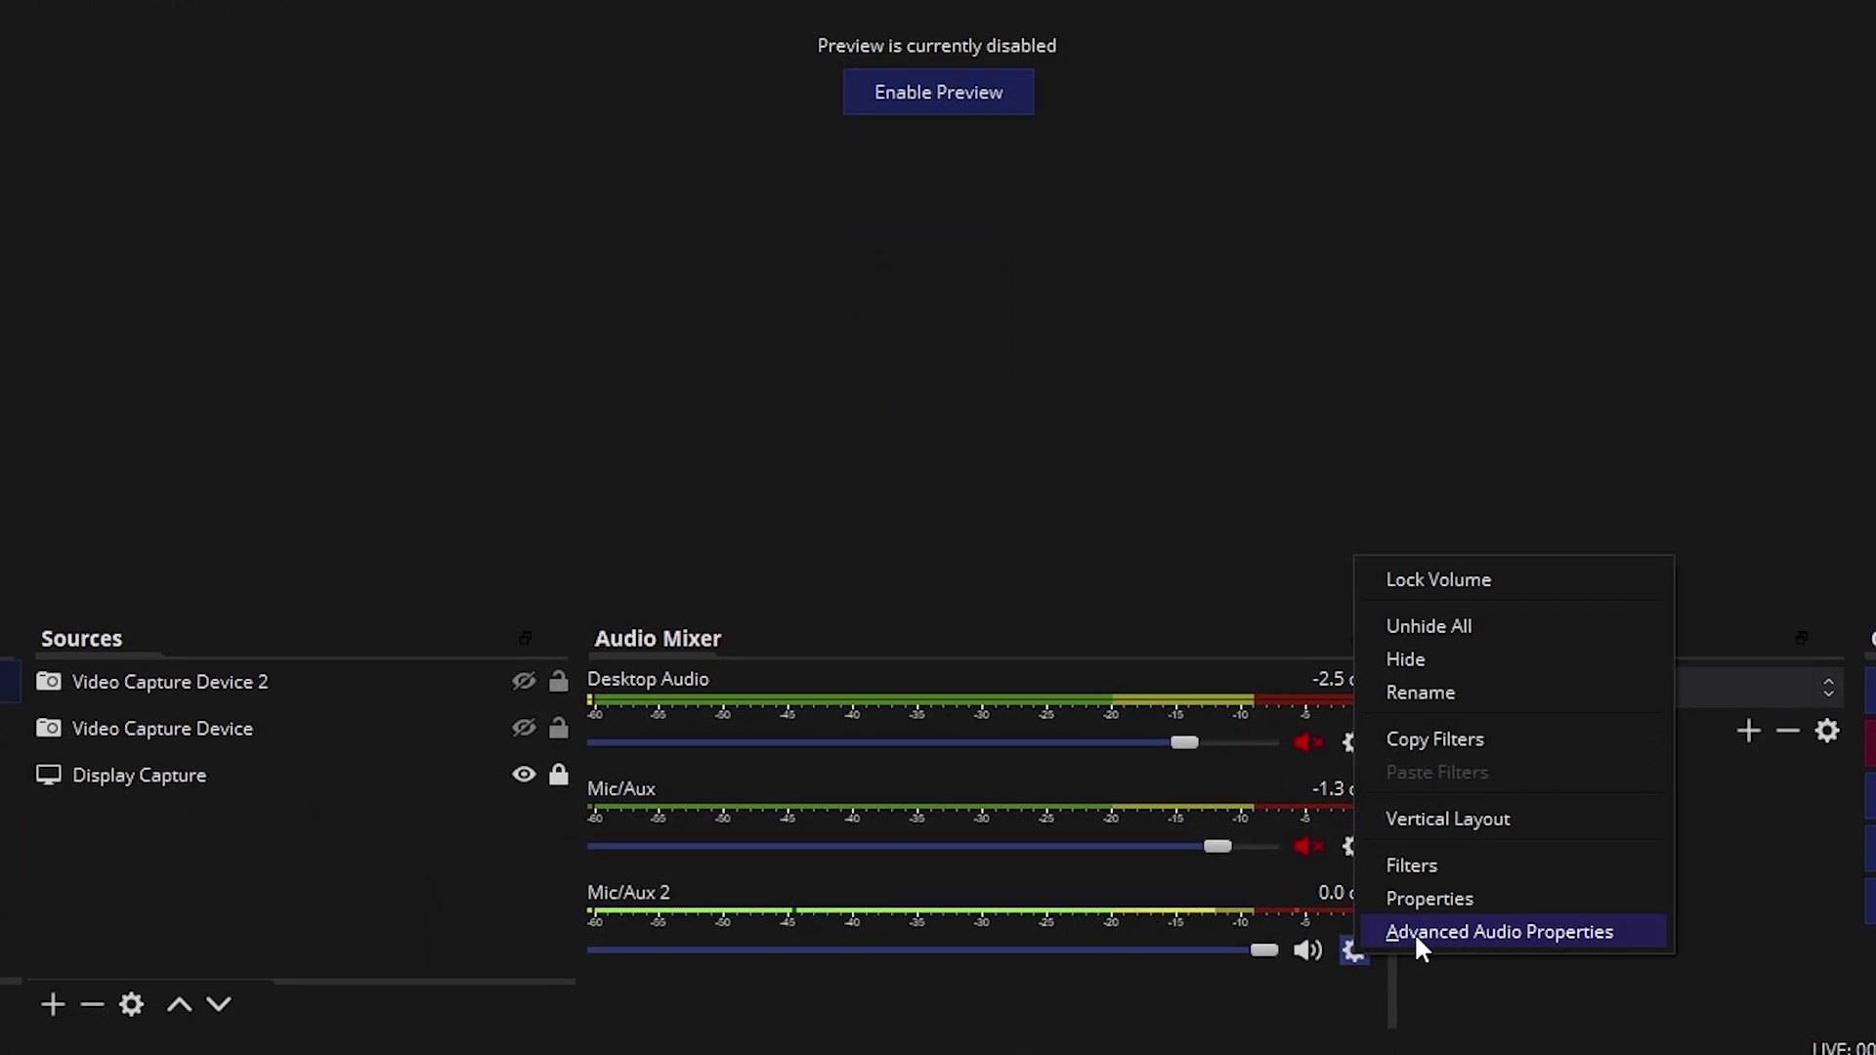
click(1415, 932)
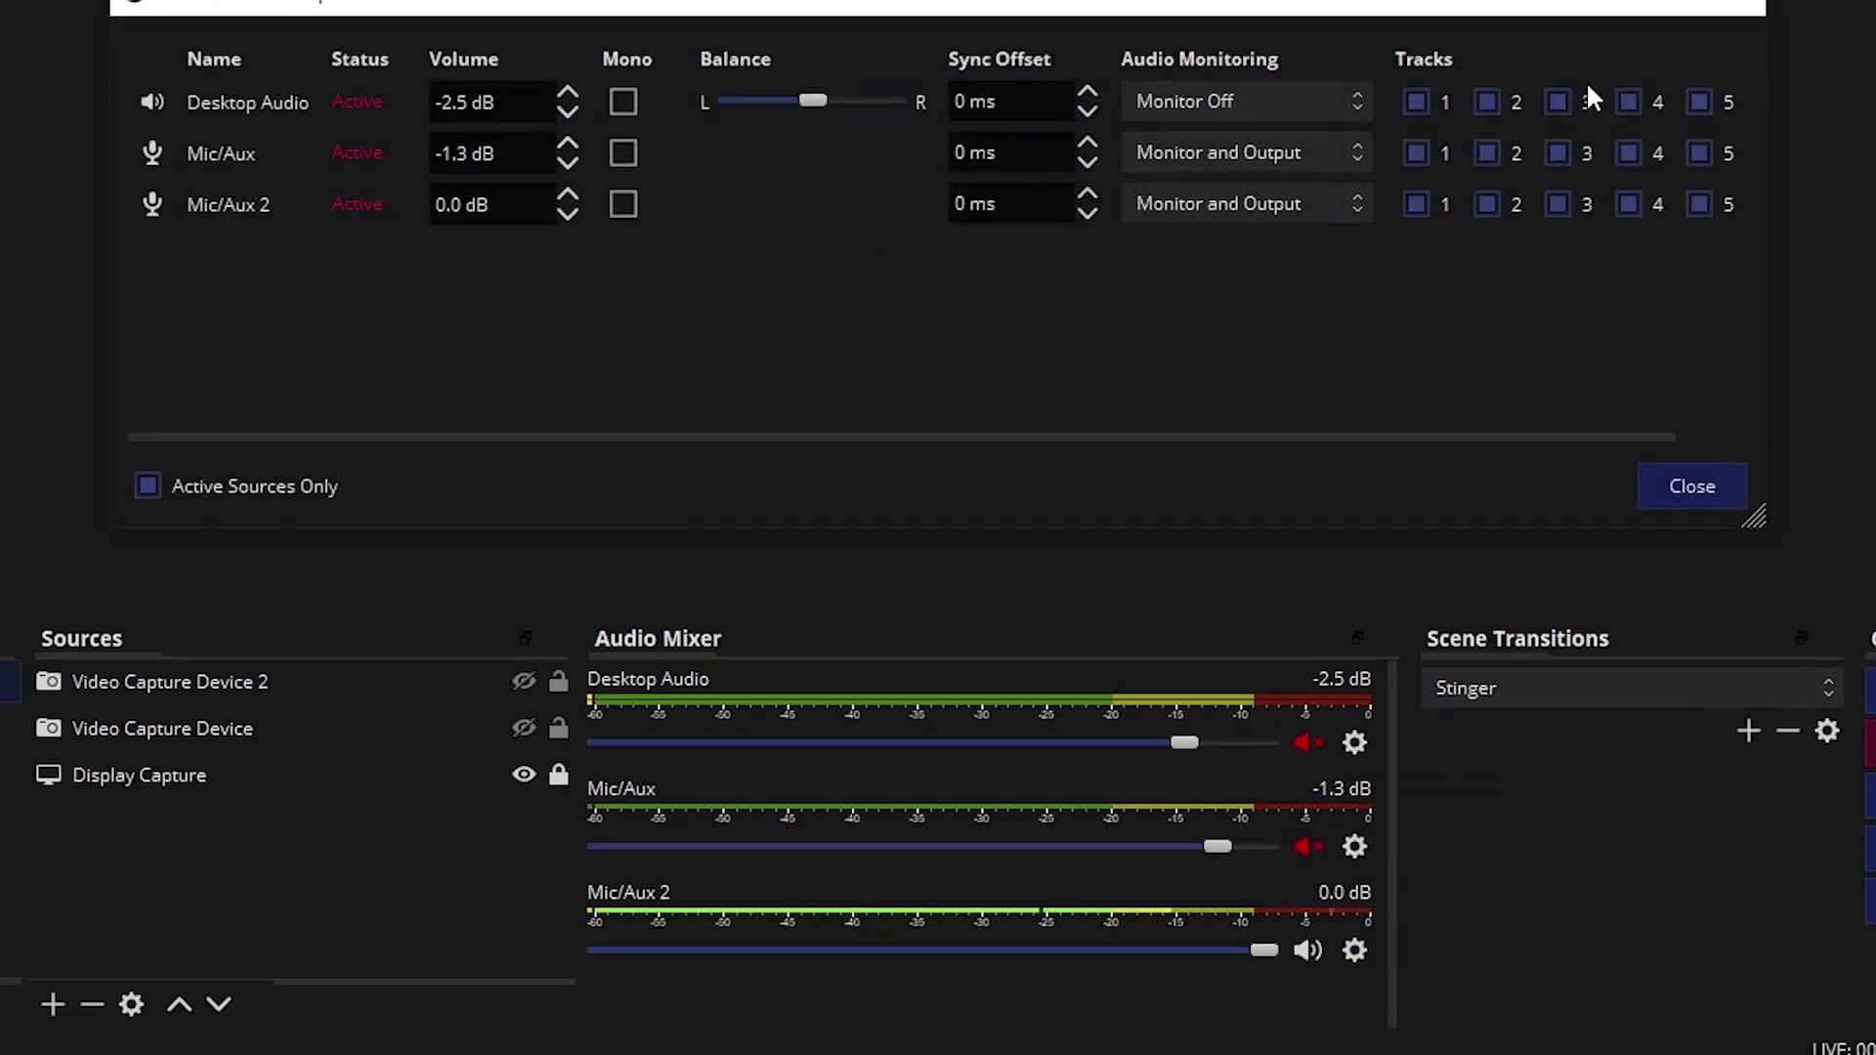